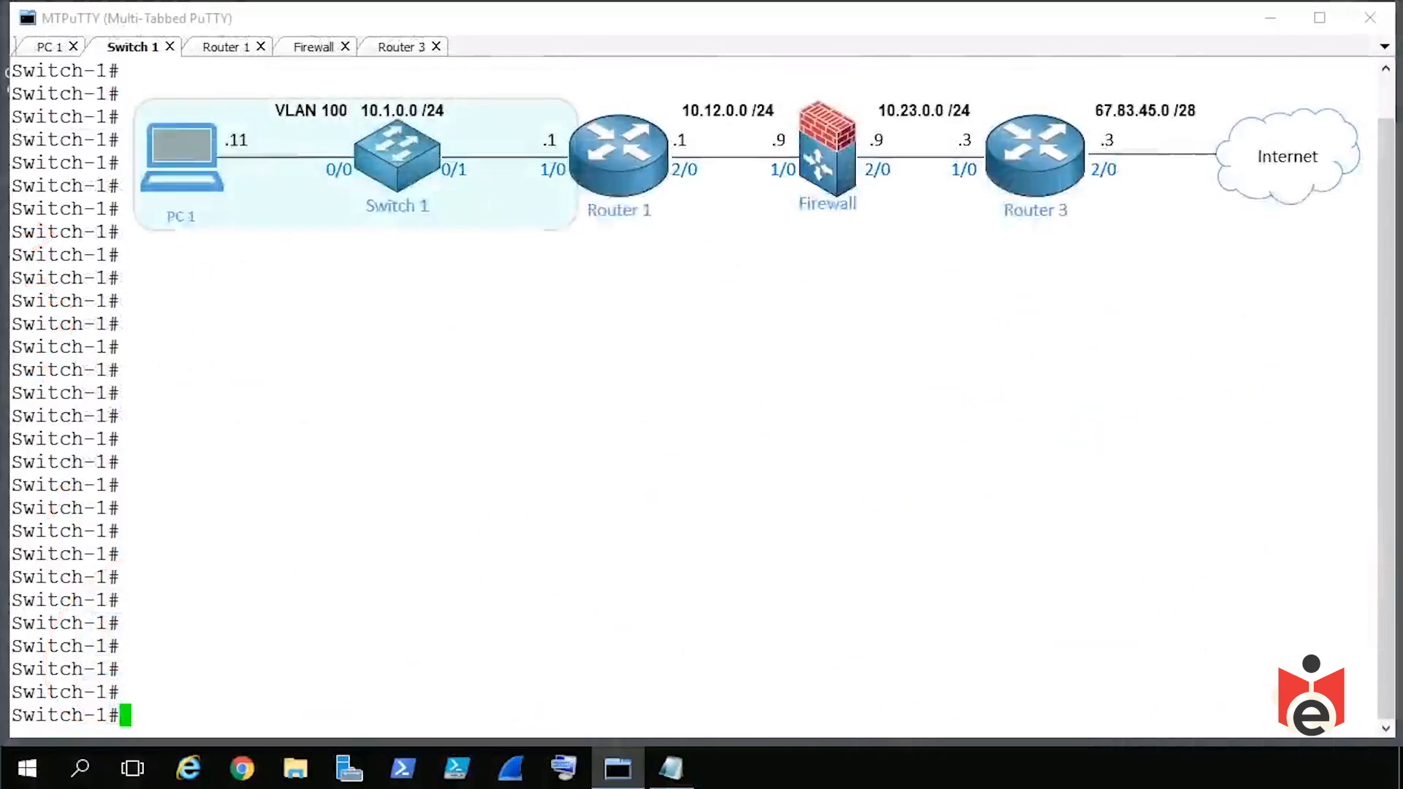
# Display the brief VLAN summary on Switch 1 and check which VLAN the ports Gi0/0 and Gi0/1 belong to.
pyautogui.write('show ')
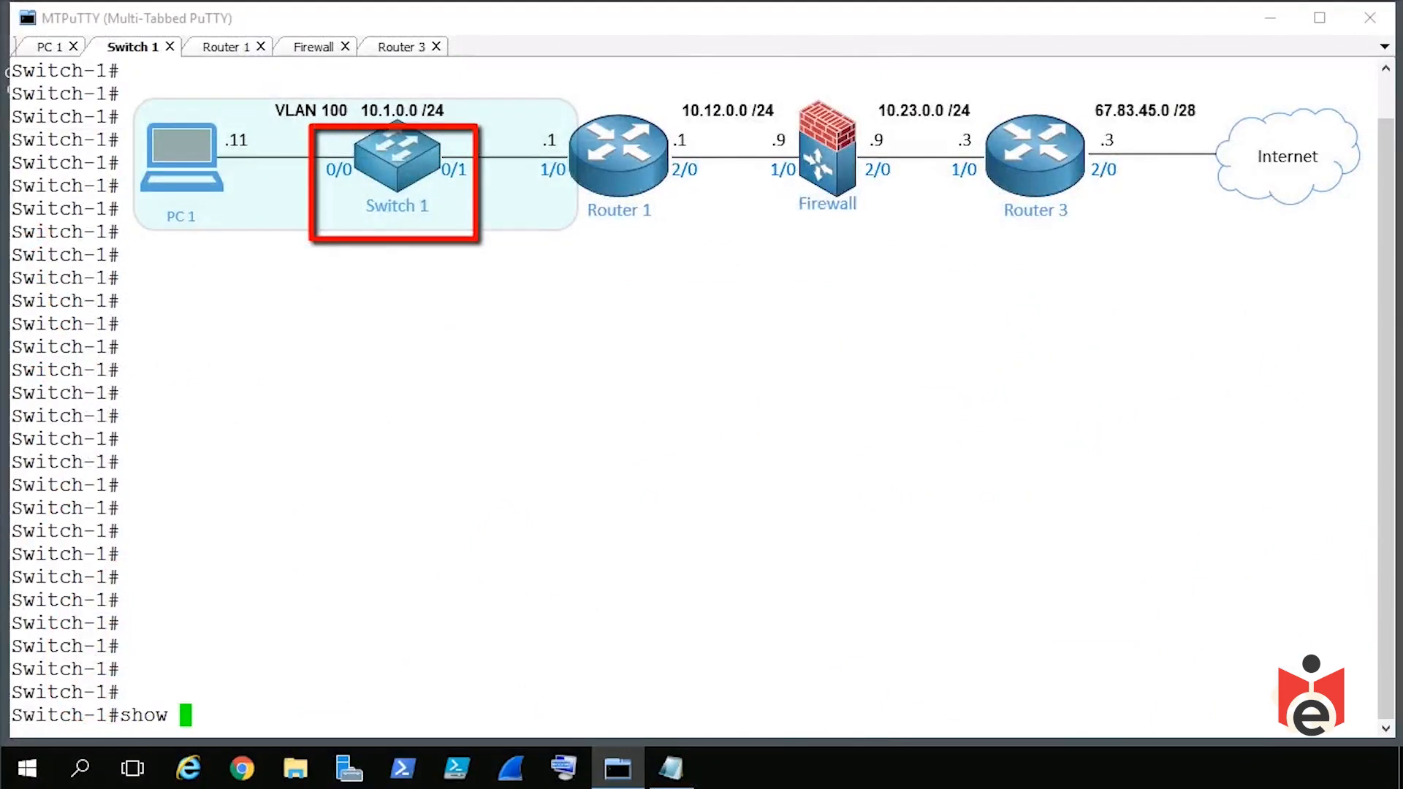
pyautogui.write('vlan brief')
pyautogui.press('Return')
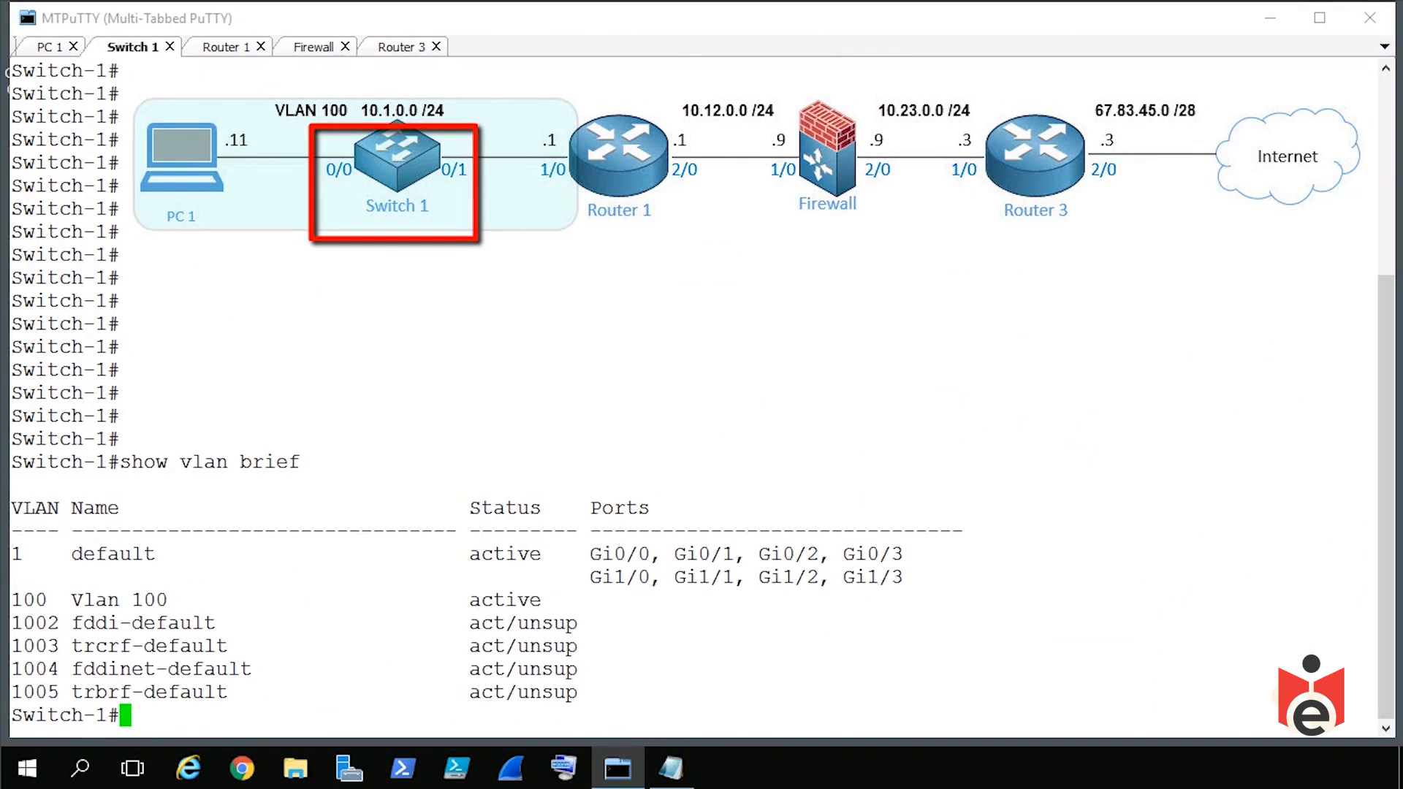
pyautogui.moveTo(592, 555); pyautogui.dragTo(744, 555)
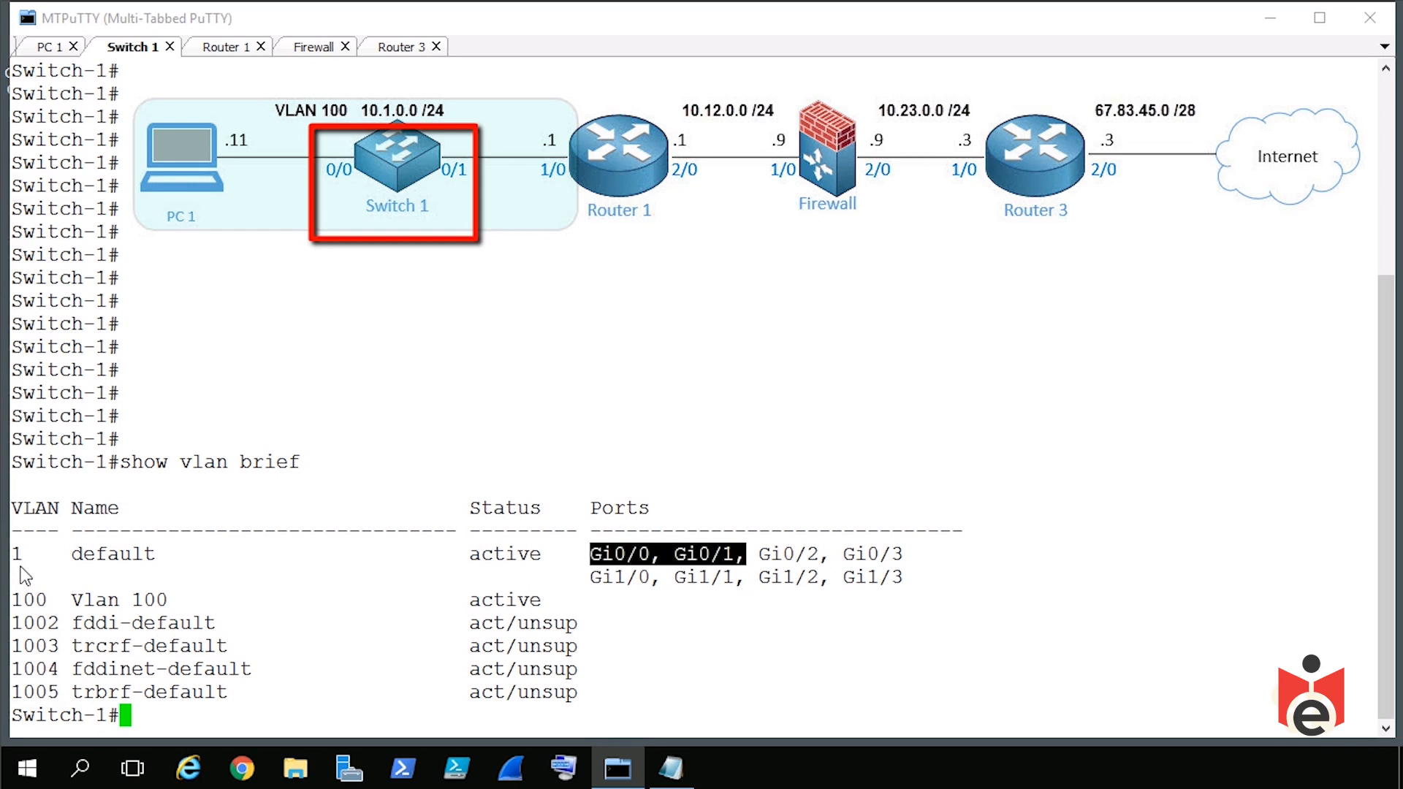
pyautogui.click(1283, 550)
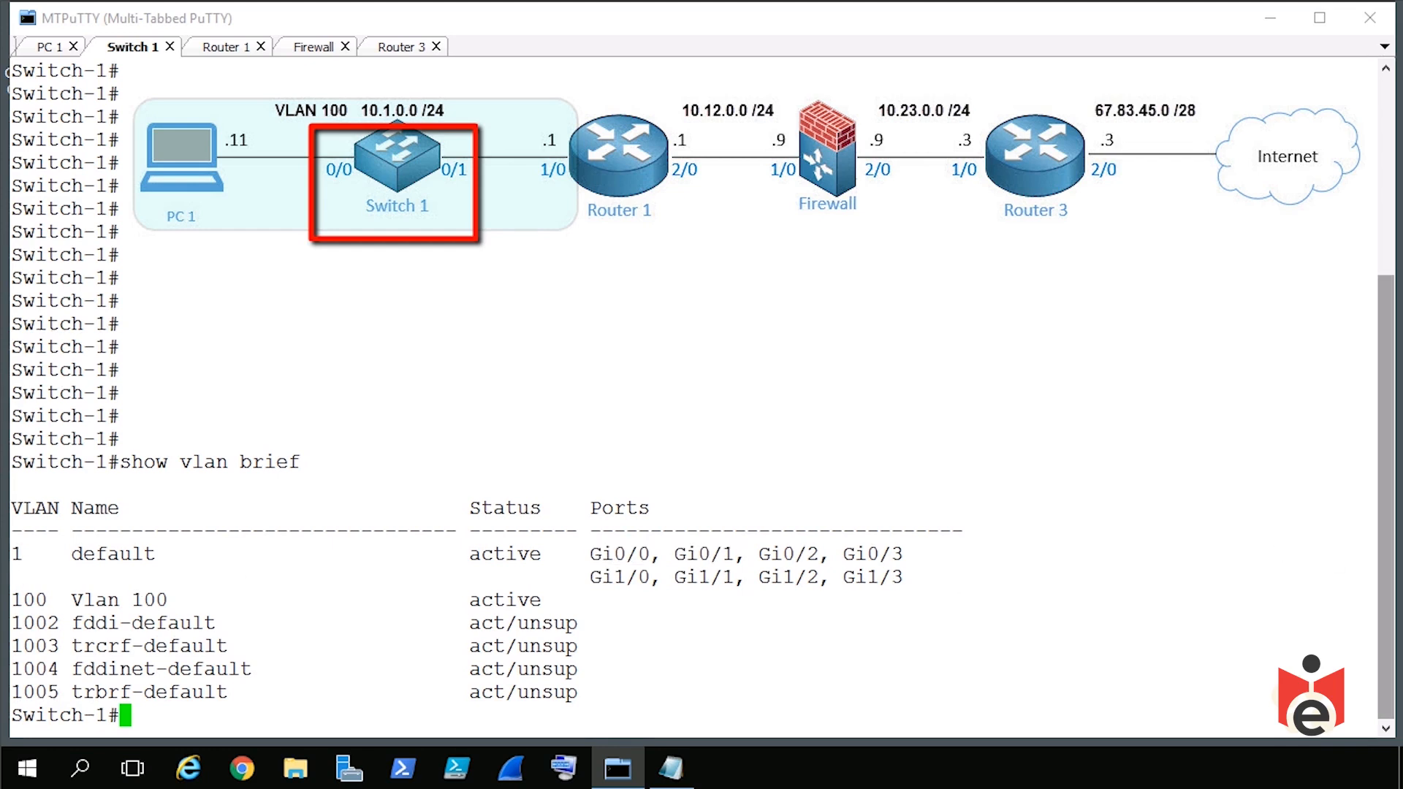
# Enter global configuration on Switch 1 and set interface gig 0/0 to switchport mode access.
pyautogui.write('conf t')
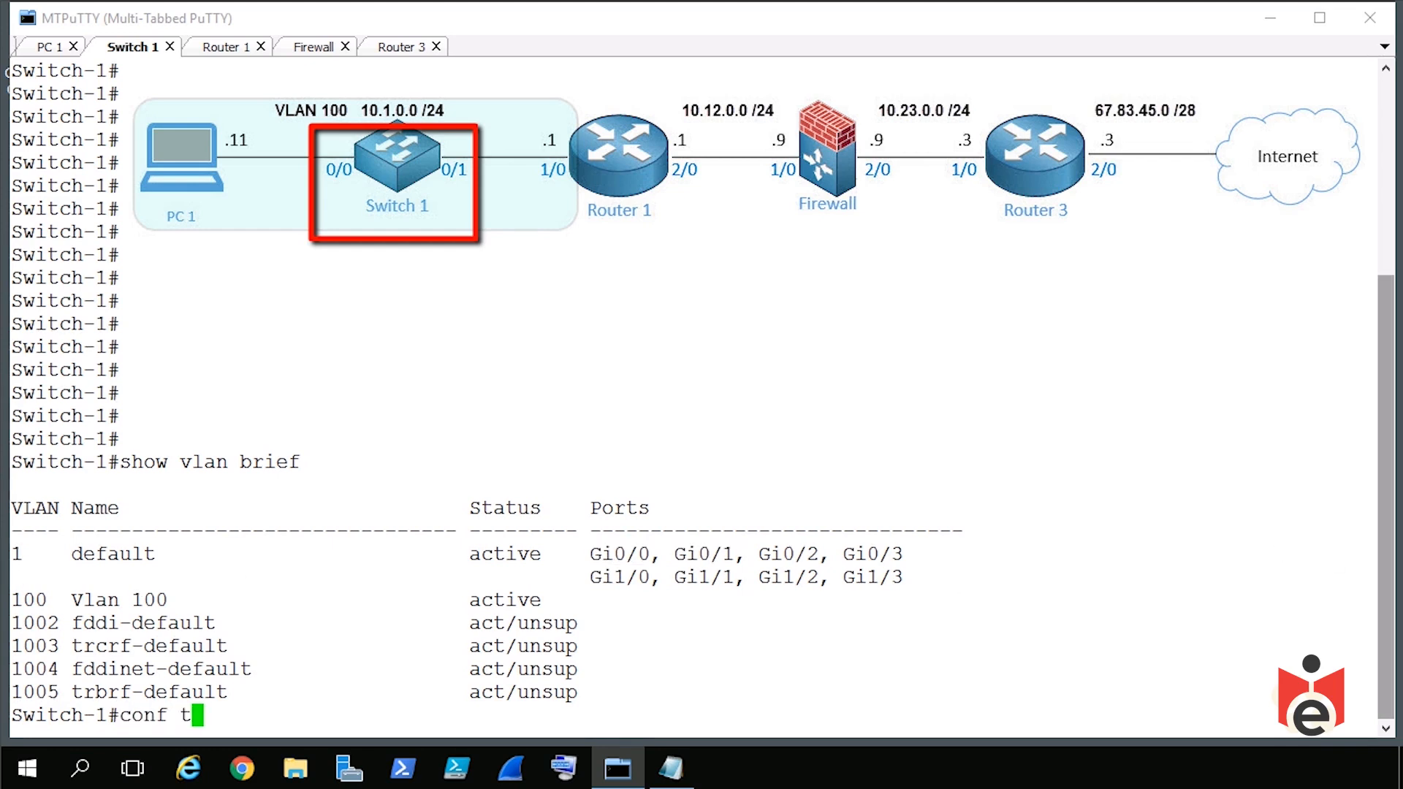
pyautogui.press('Return')
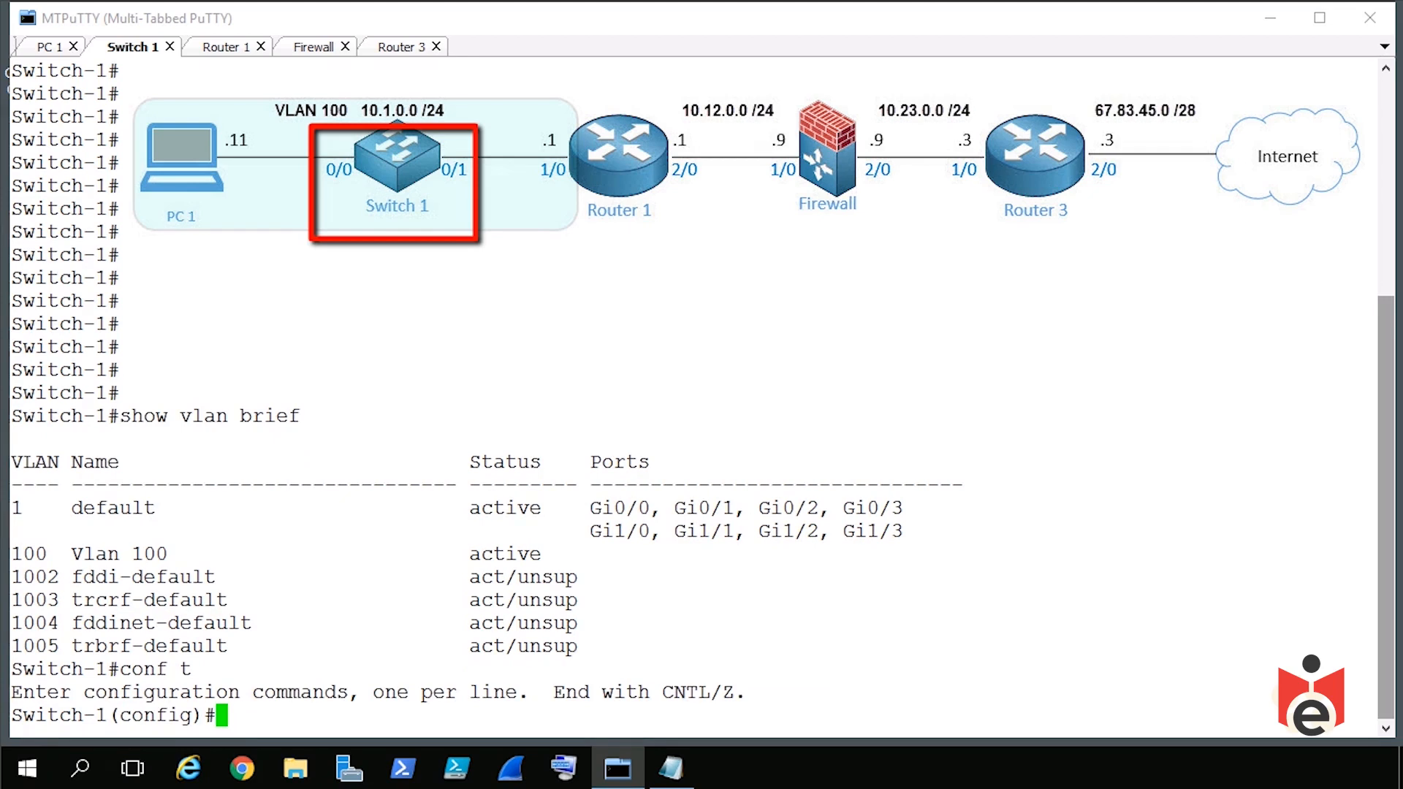
pyautogui.write('int gig 0/0')
pyautogui.press('Return')
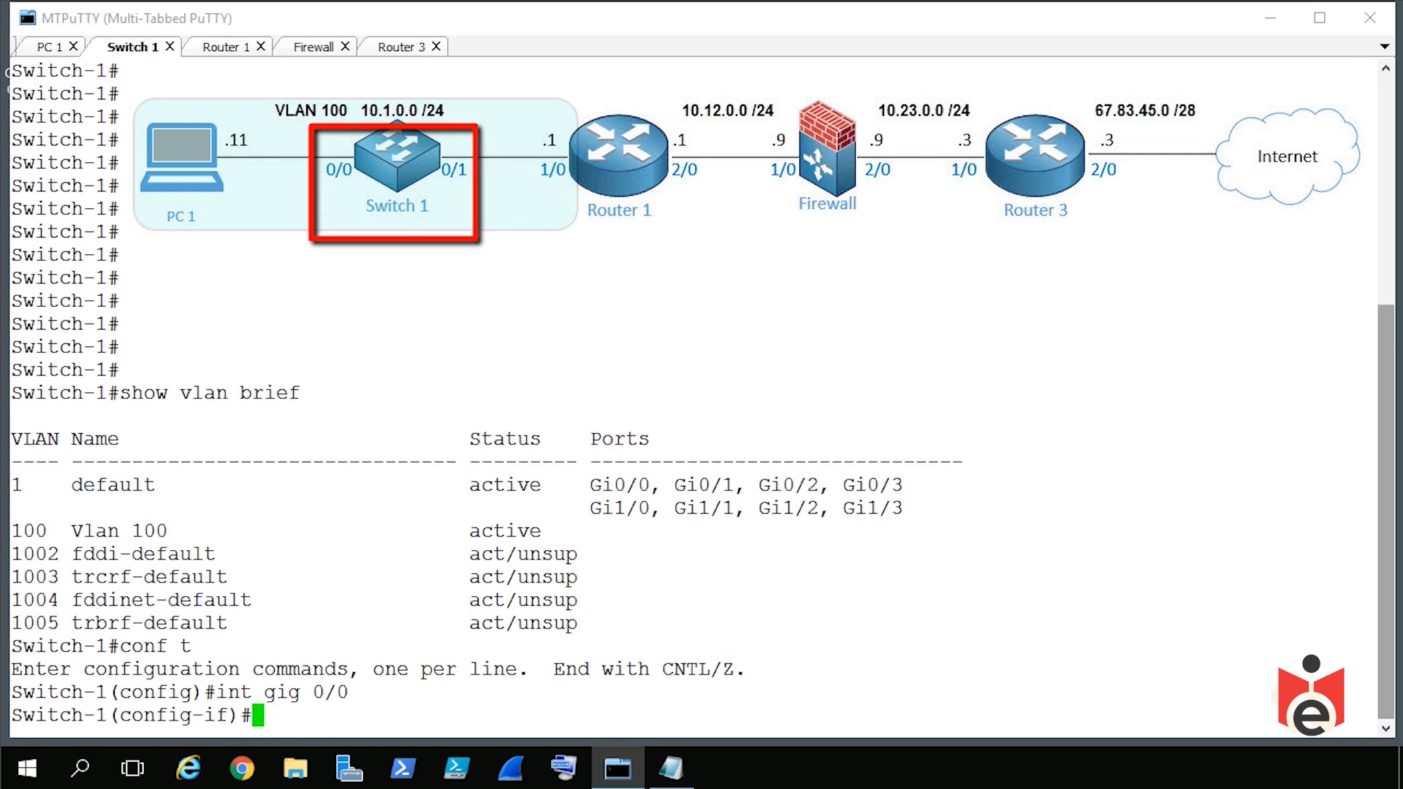
pyautogui.write('switch')
pyautogui.press('Tab')
pyautogui.write('m')
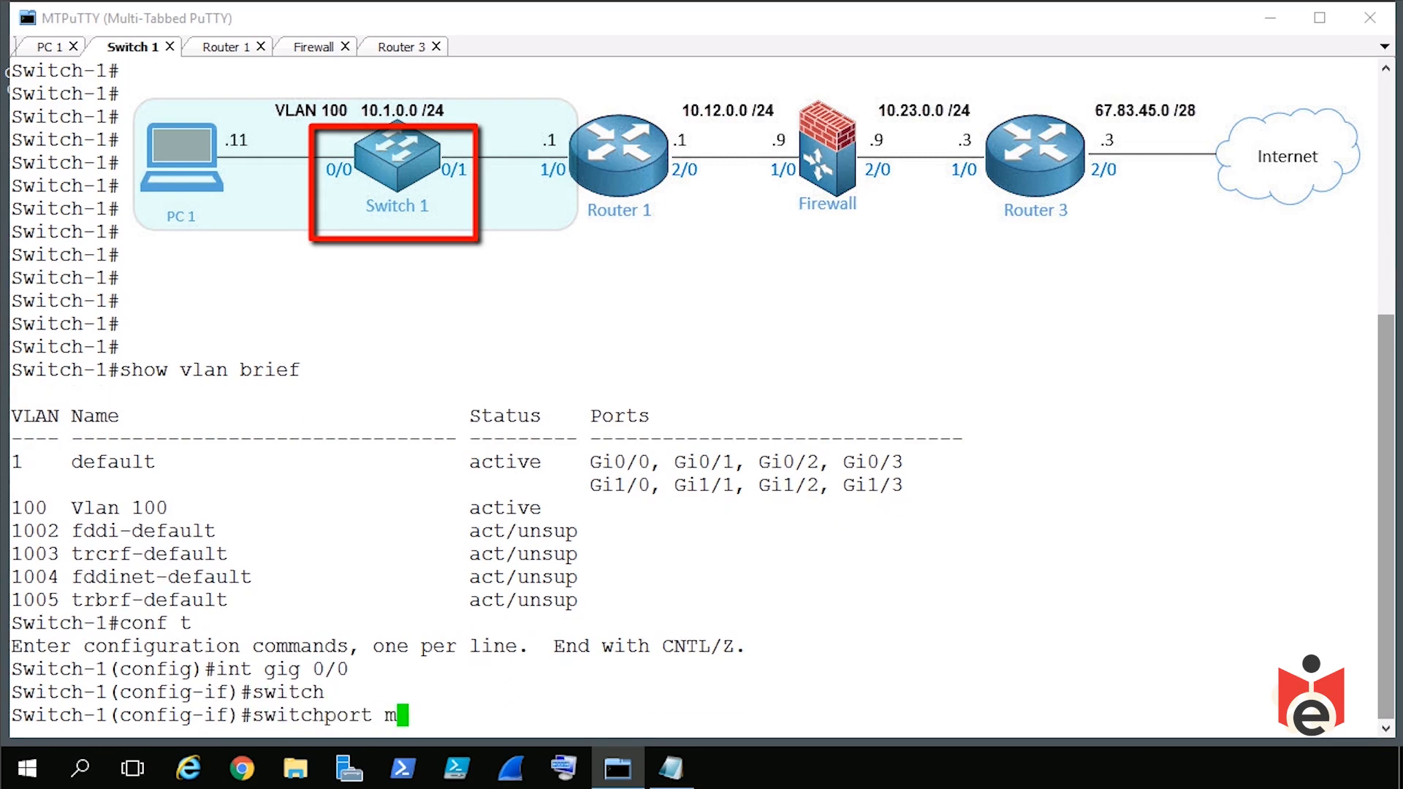
pyautogui.write('ode acc')
pyautogui.press('Tab')
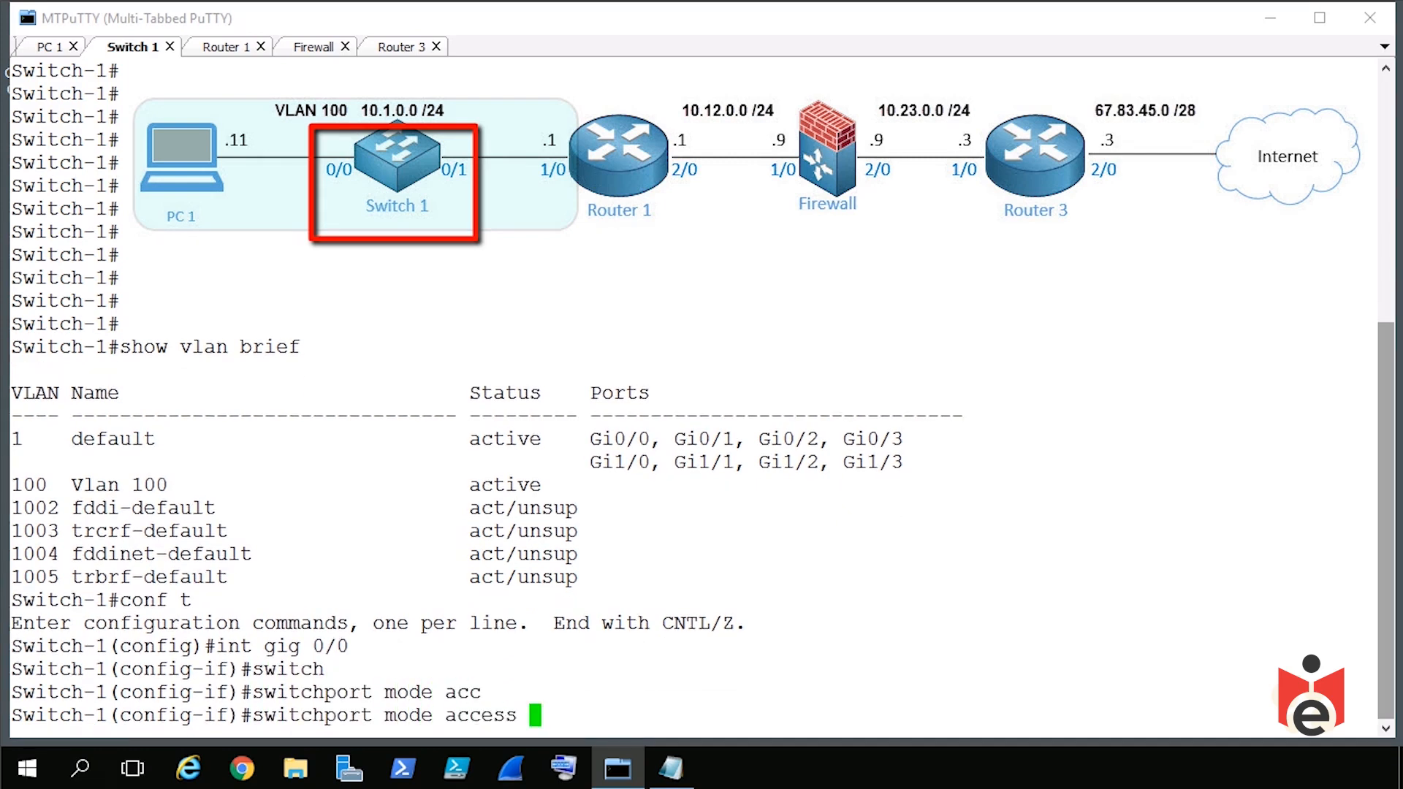
pyautogui.press('Return')
# Assign interface gig 0/0 to access VLAN 100.
pyautogui.write('swi')
pyautogui.press('Tab')
pyautogui.write('acc')
pyautogui.press('Tab')
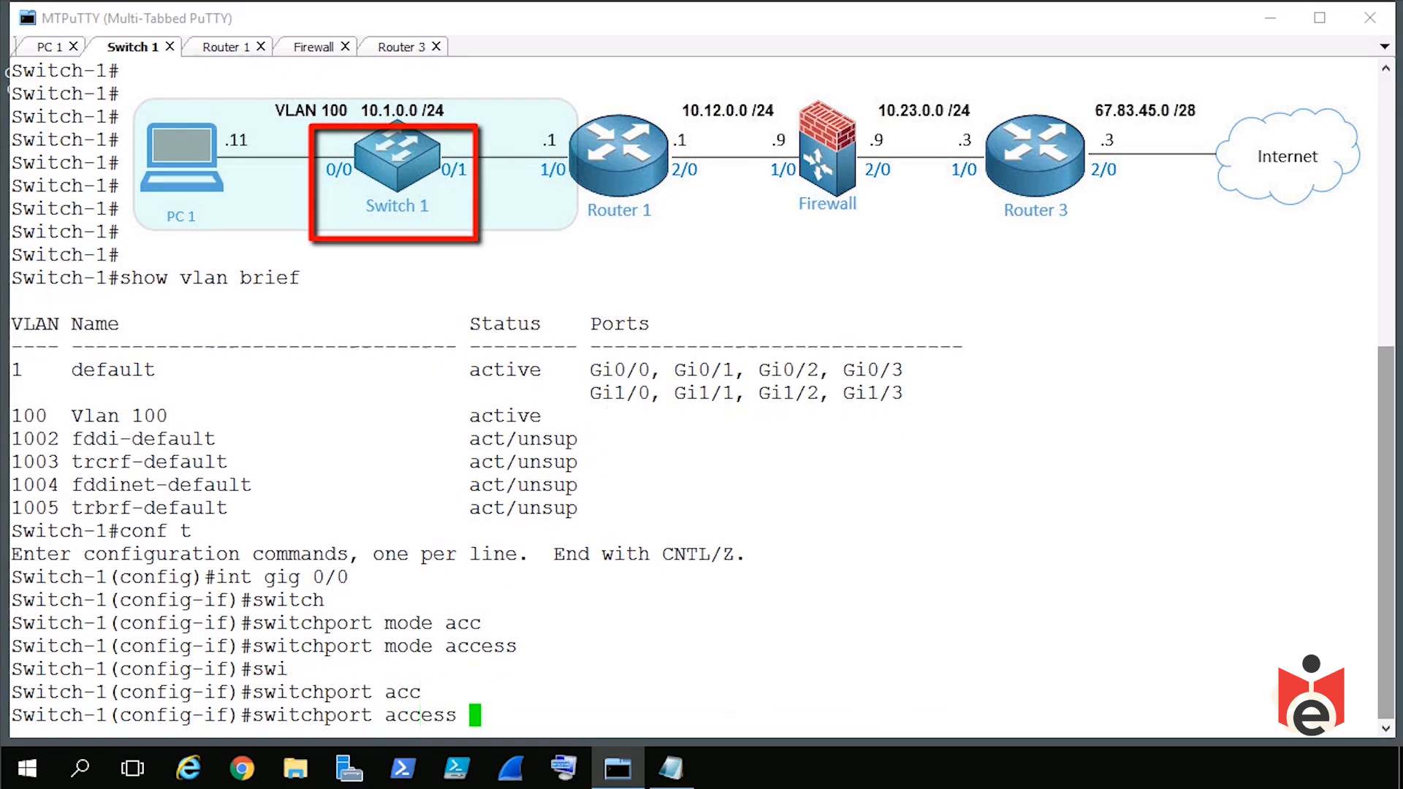
pyautogui.write('vlan 100')
pyautogui.press('Return')
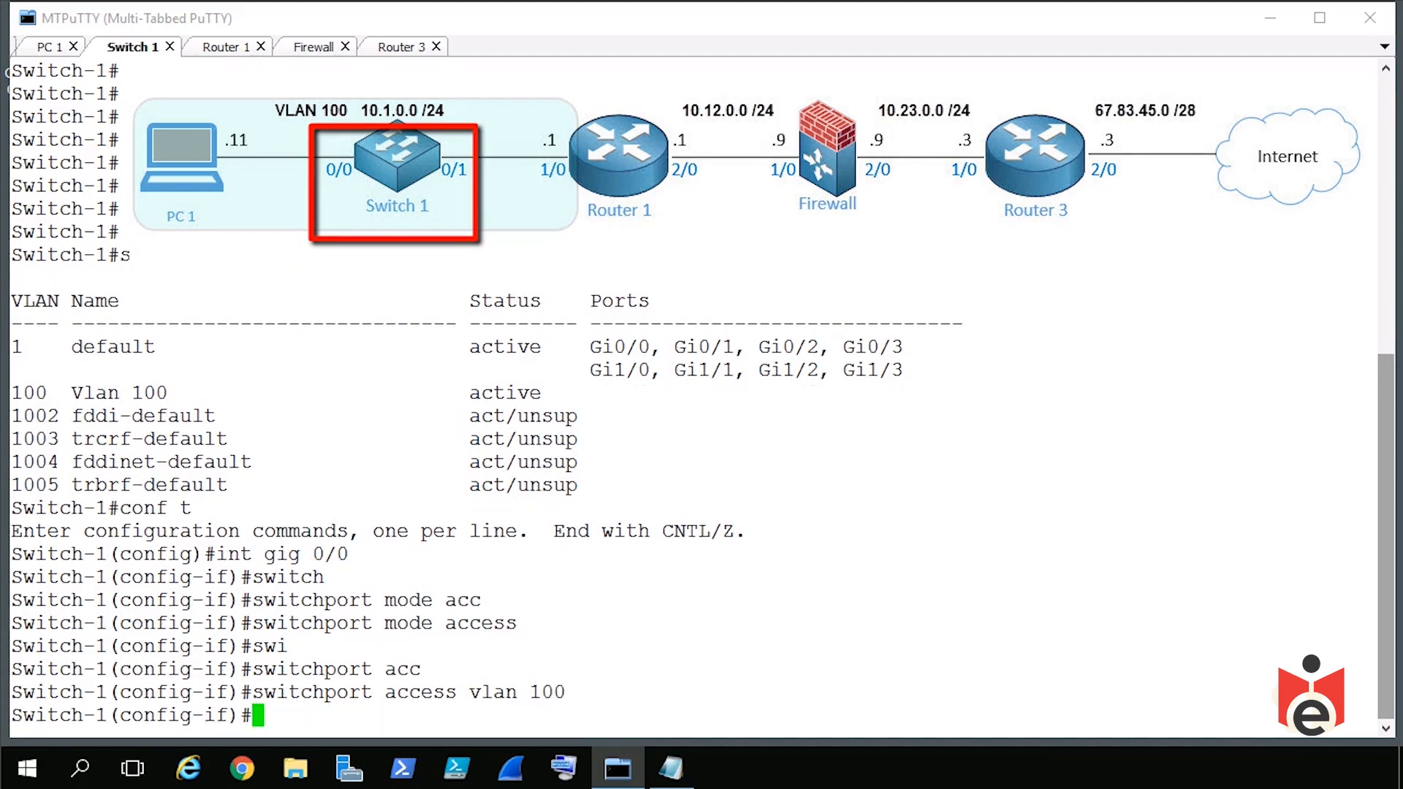
# Change to interface gig 0/1 and set it to switchport mode access.
pyautogui.press('Up')
pyautogui.press('Up')
pyautogui.press('Up')
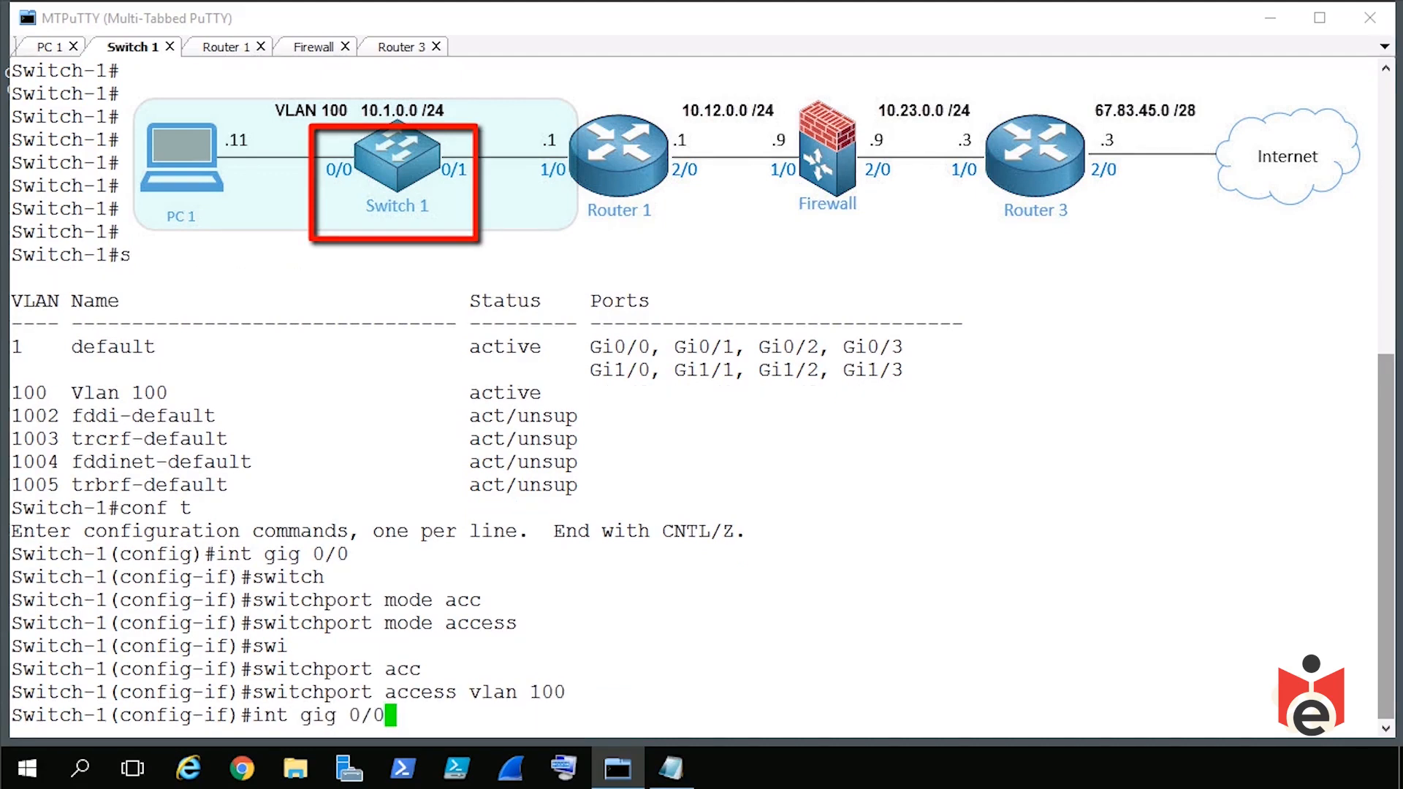
pyautogui.press('BackSpace')
pyautogui.write('1')
pyautogui.press('Return')
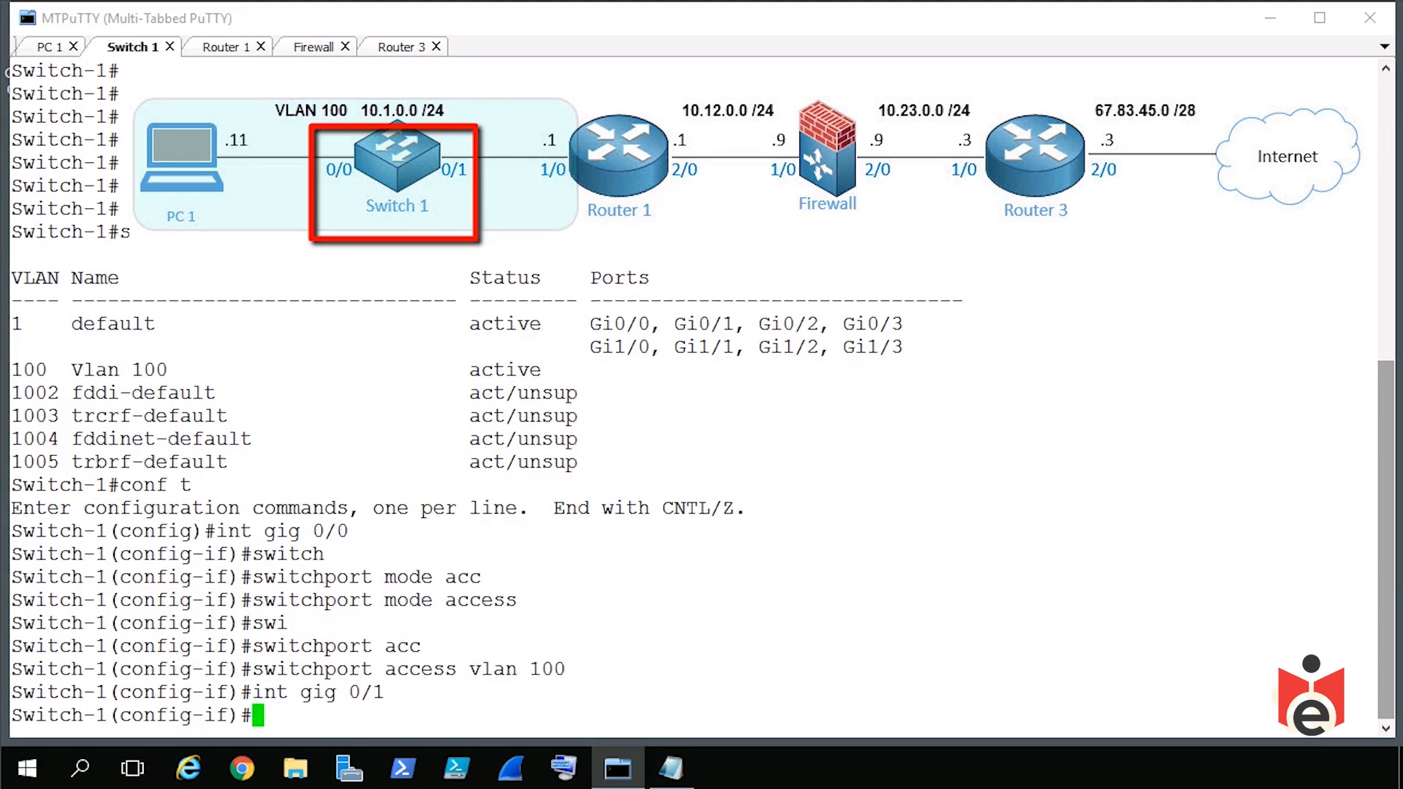
pyautogui.write('switchport mode access')
pyautogui.press('Return')
# Assign interface gig 0/1 to access VLAN 100 and end the configuration session.
pyautogui.press('Up')
pyautogui.press('Up')
pyautogui.press('Up')
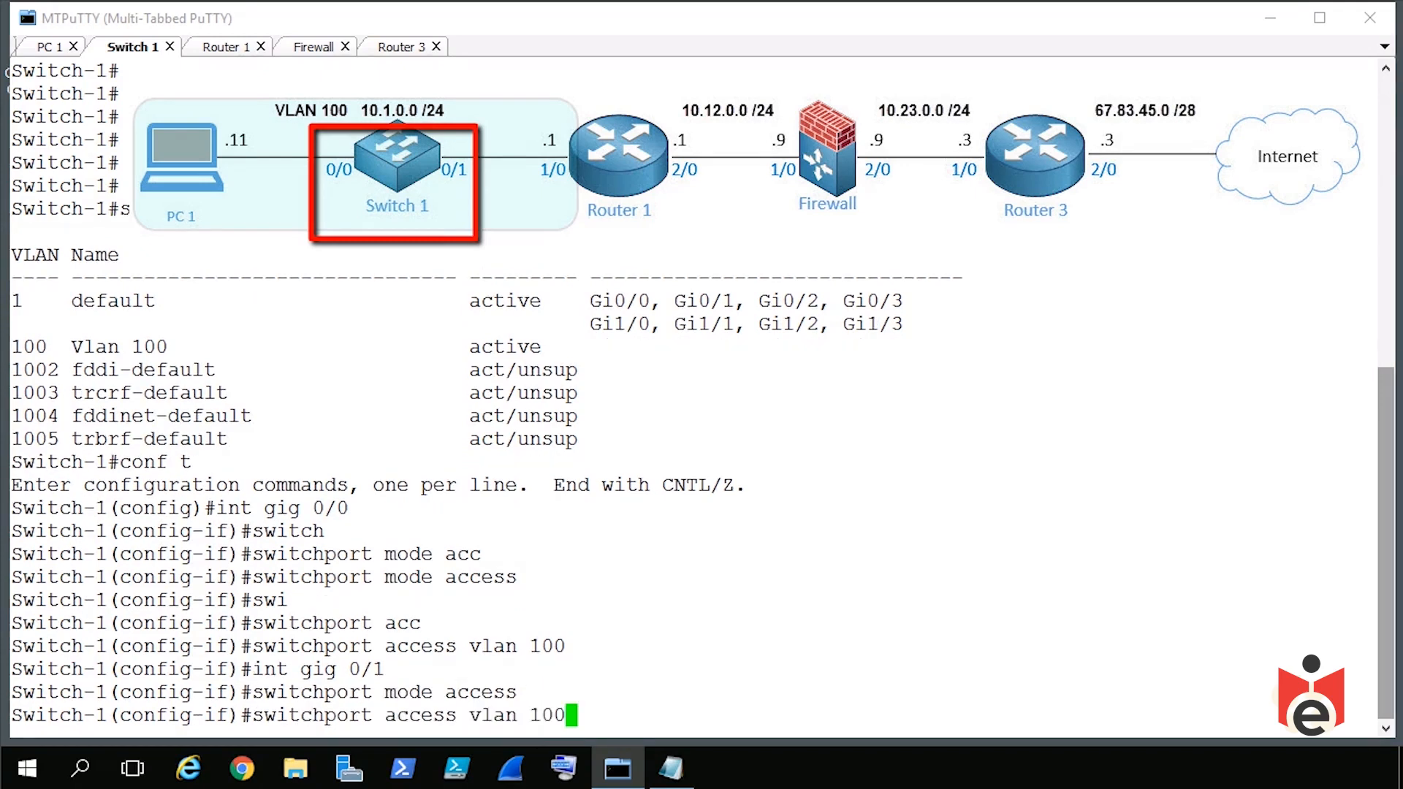
pyautogui.press('Return')
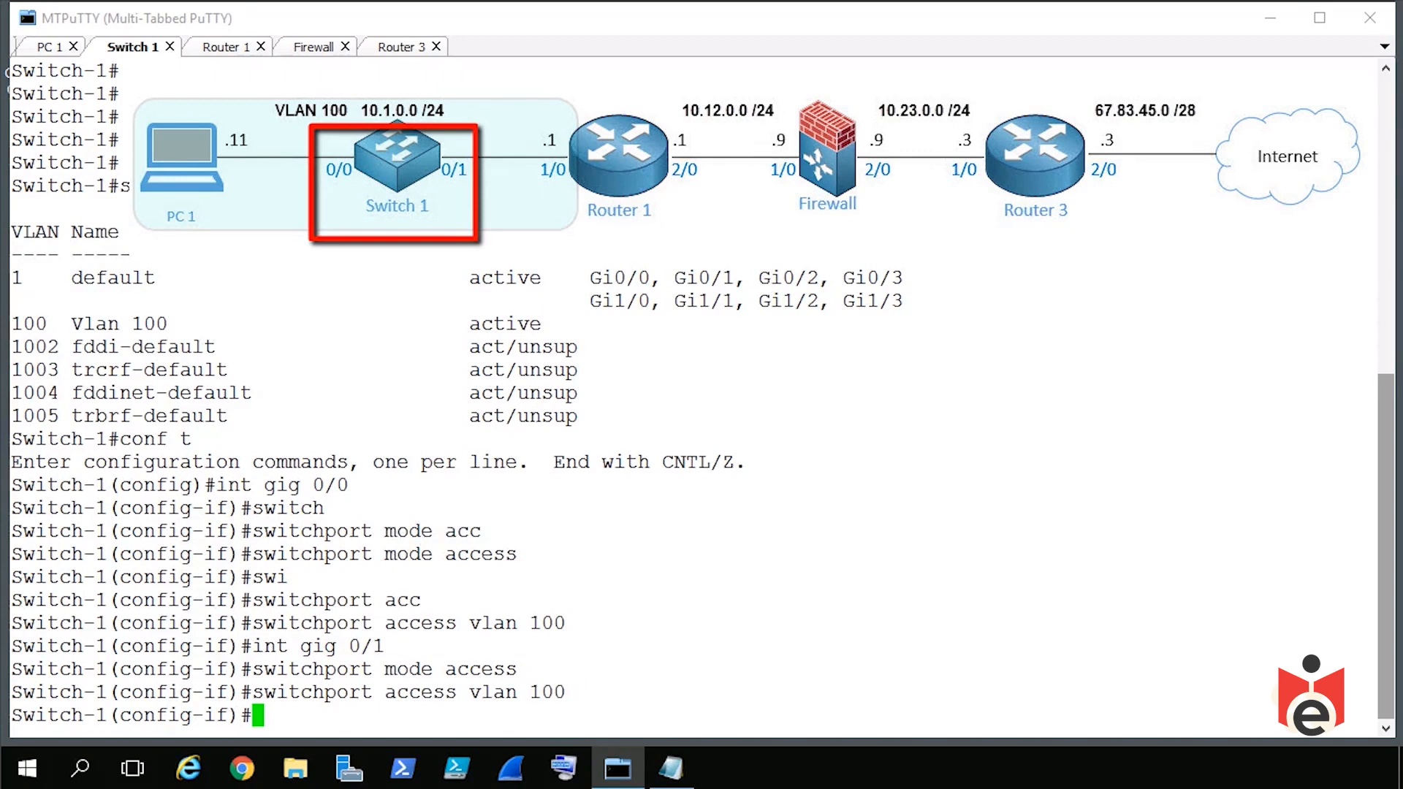
pyautogui.write('end')
pyautogui.press('Return')
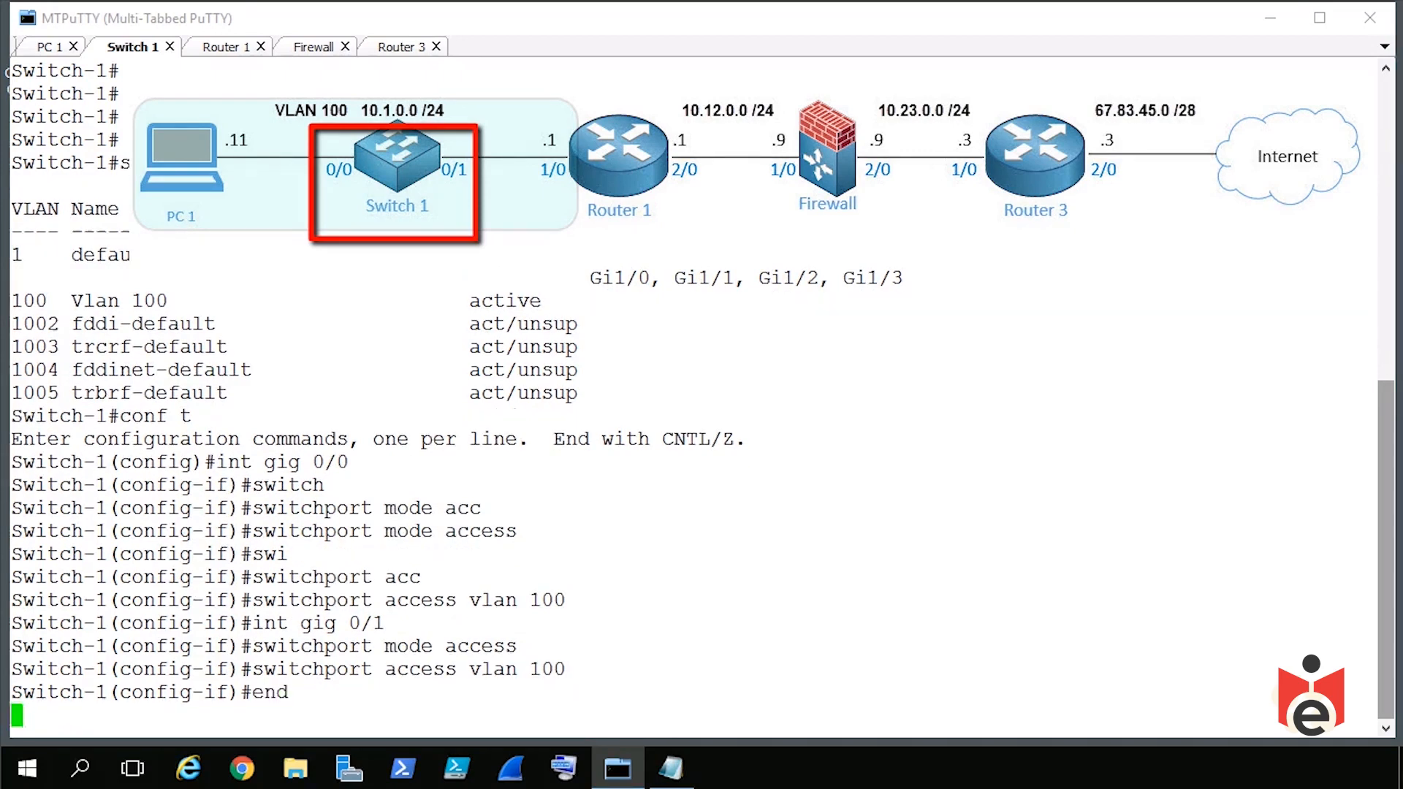
pyautogui.press('Return')
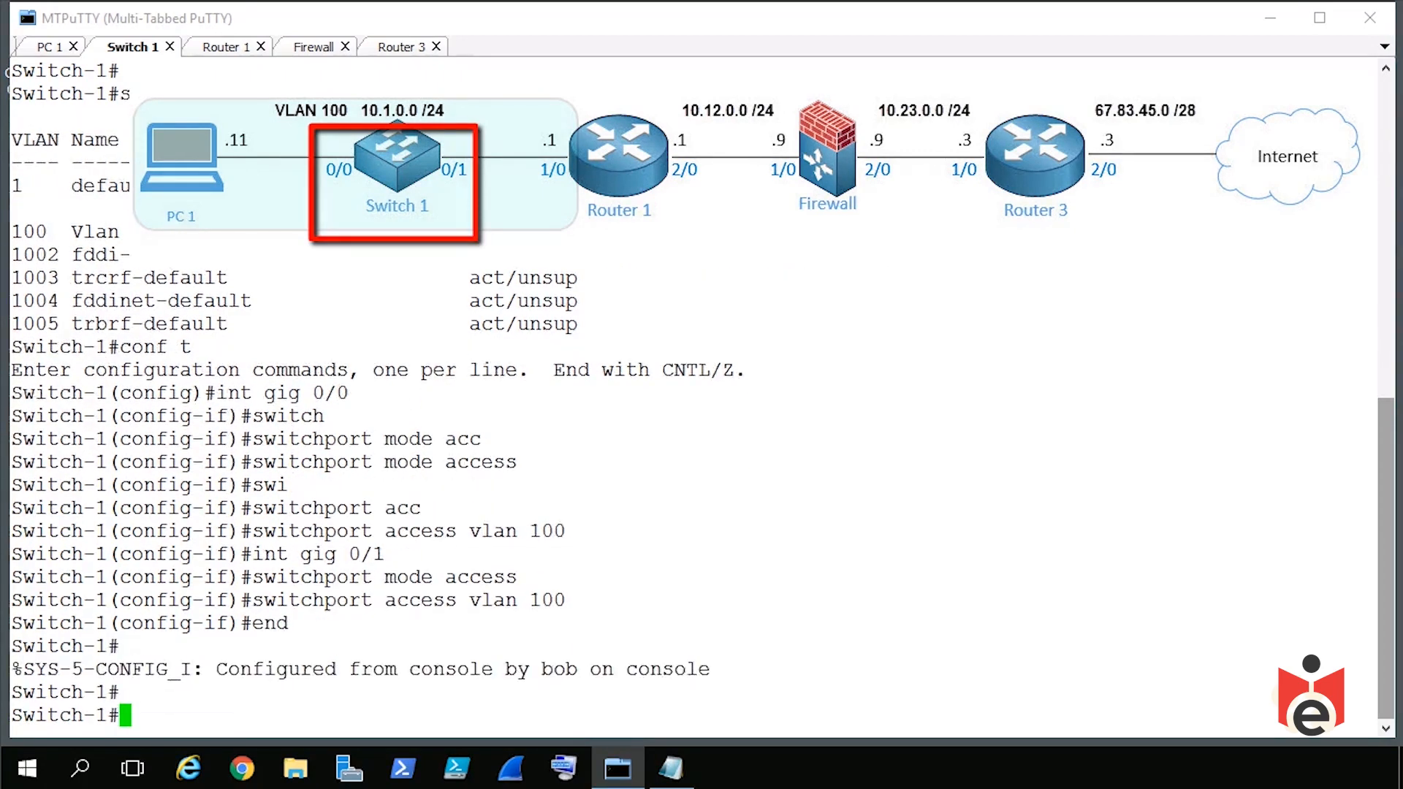
# Display the brief VLAN summary again and check the ports assigned to VLAN 100.
pyautogui.write('show vlan bri')
pyautogui.press('Tab')
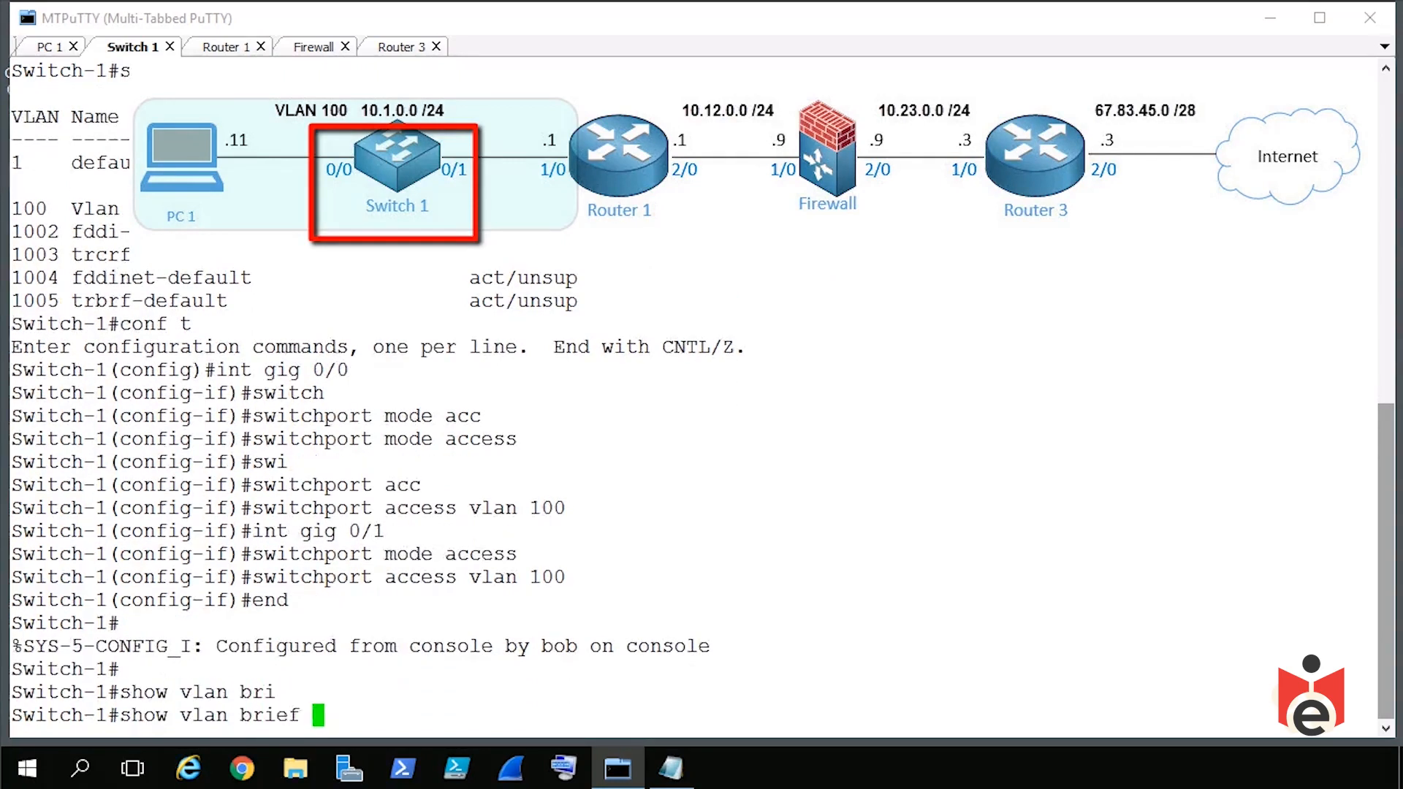
pyautogui.press('Return')
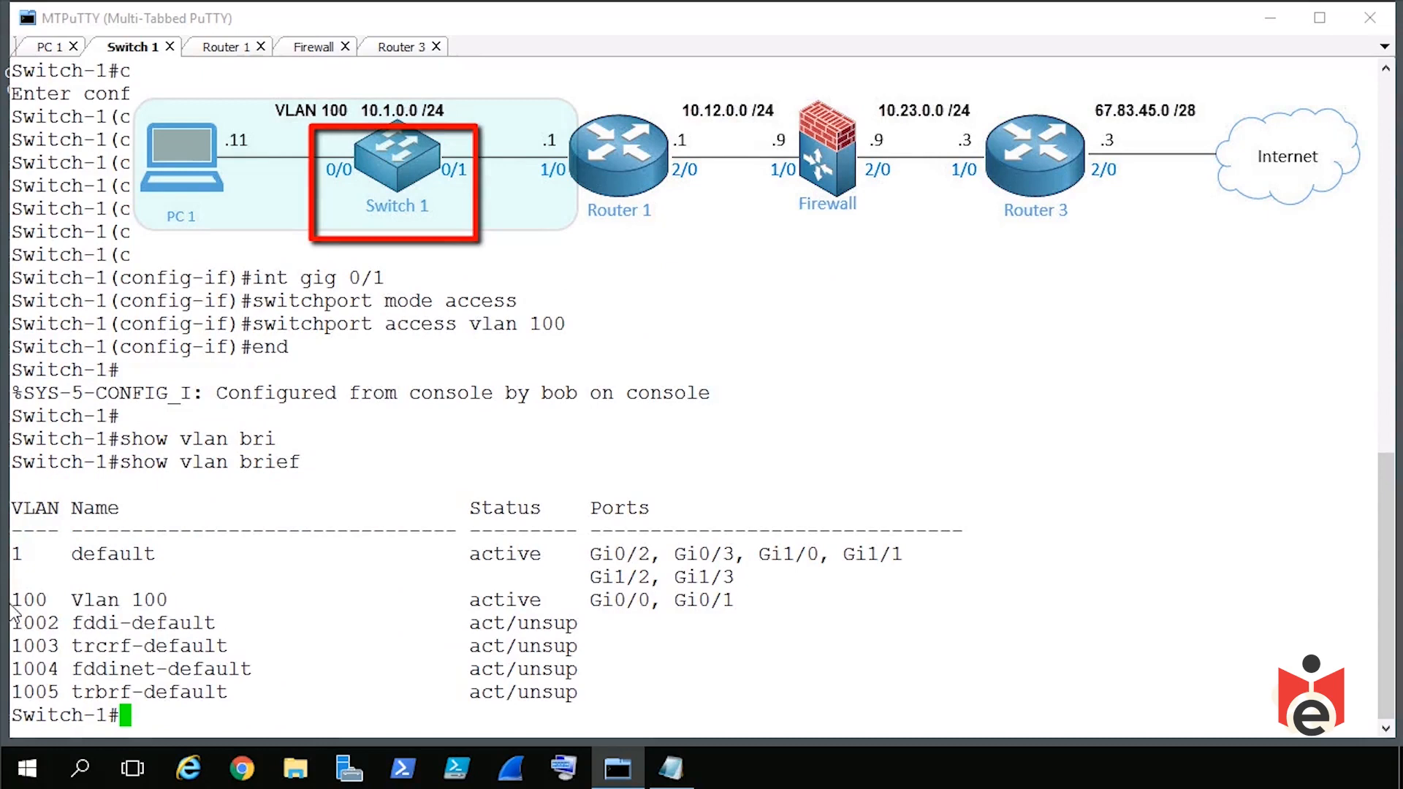
pyautogui.moveTo(11, 600); pyautogui.dragTo(764, 614)
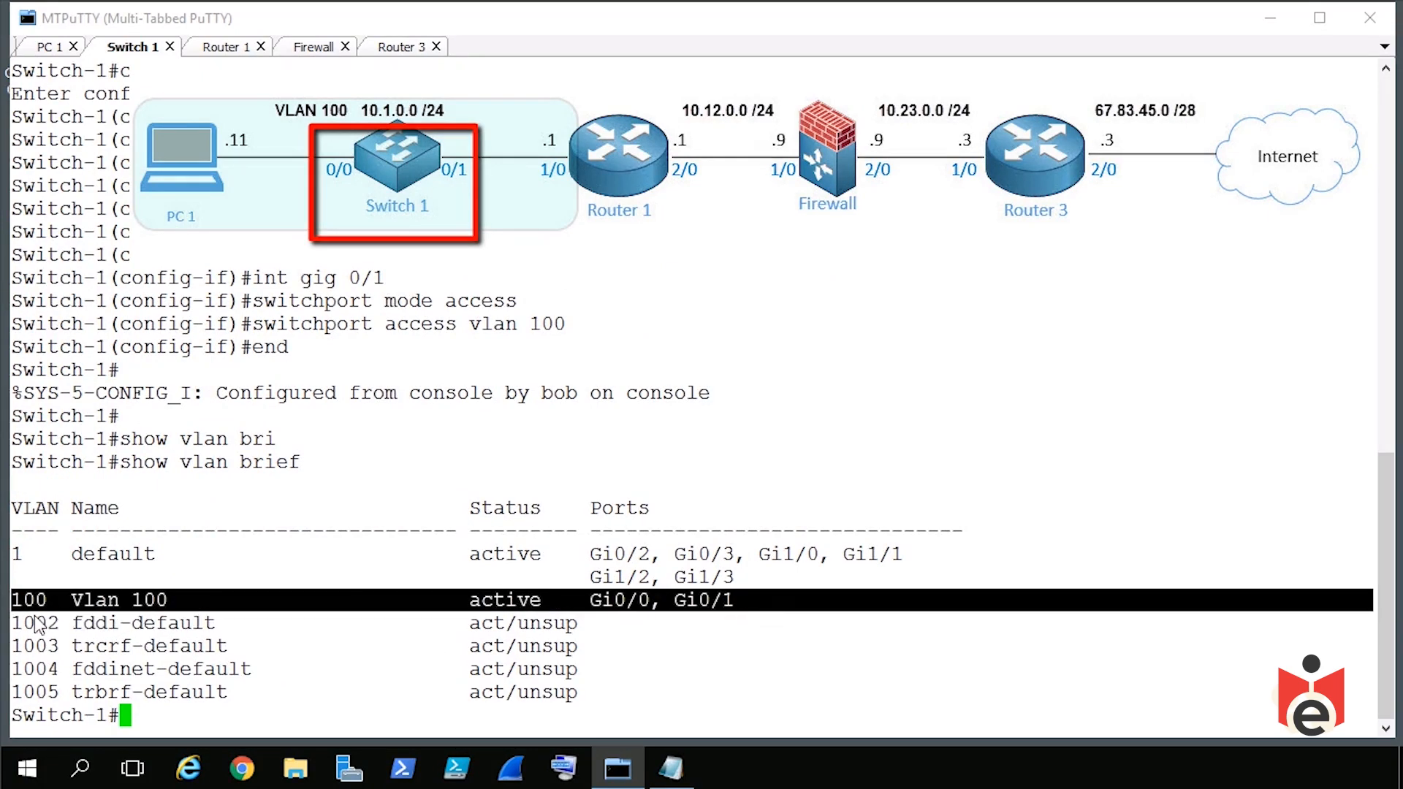
pyautogui.click(1025, 542)
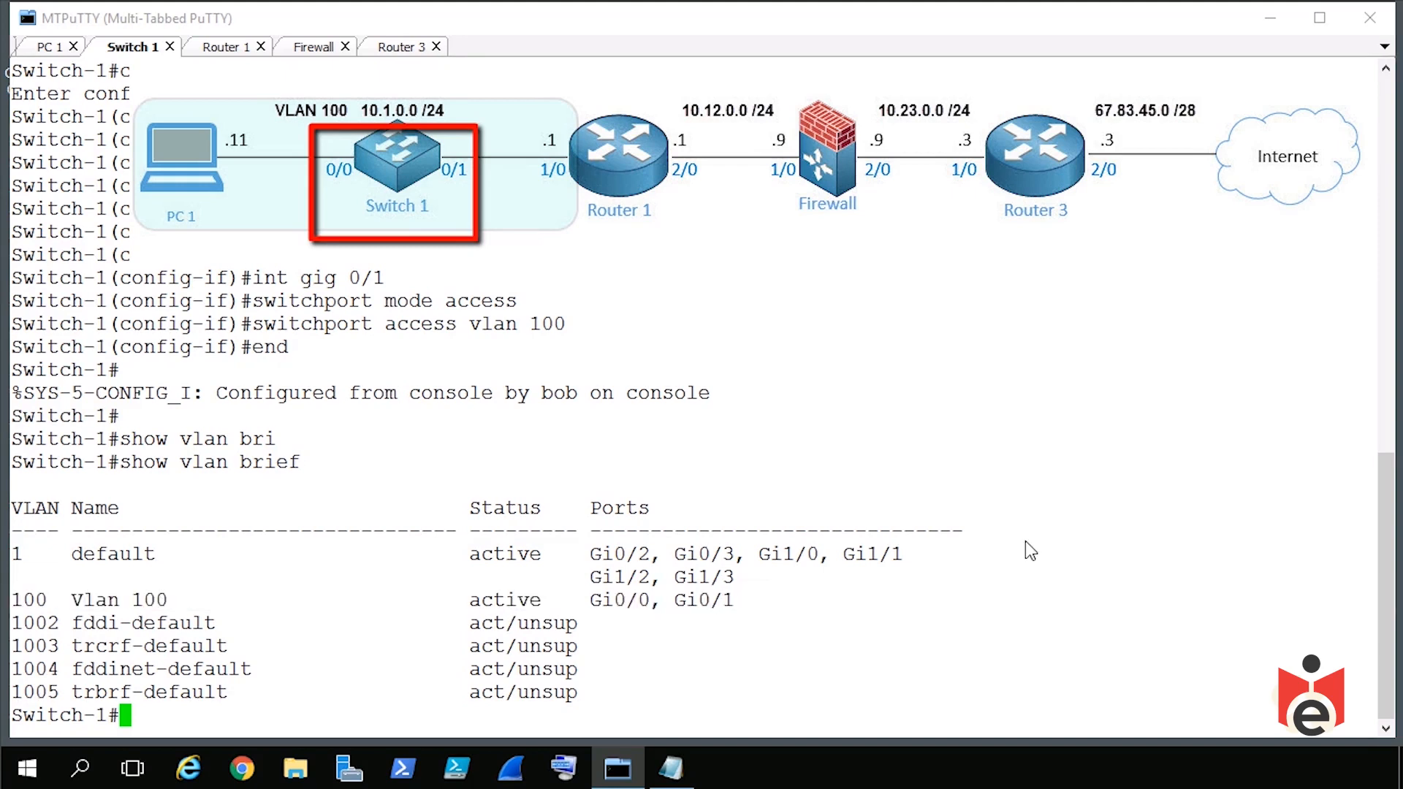
# Display the spanning-tree details for VLAN 100 and examine the status of Gi0/0 and Gi0/1.
pyautogui.write('show span')
pyautogui.press('Tab')
pyautogui.write('vlan 100')
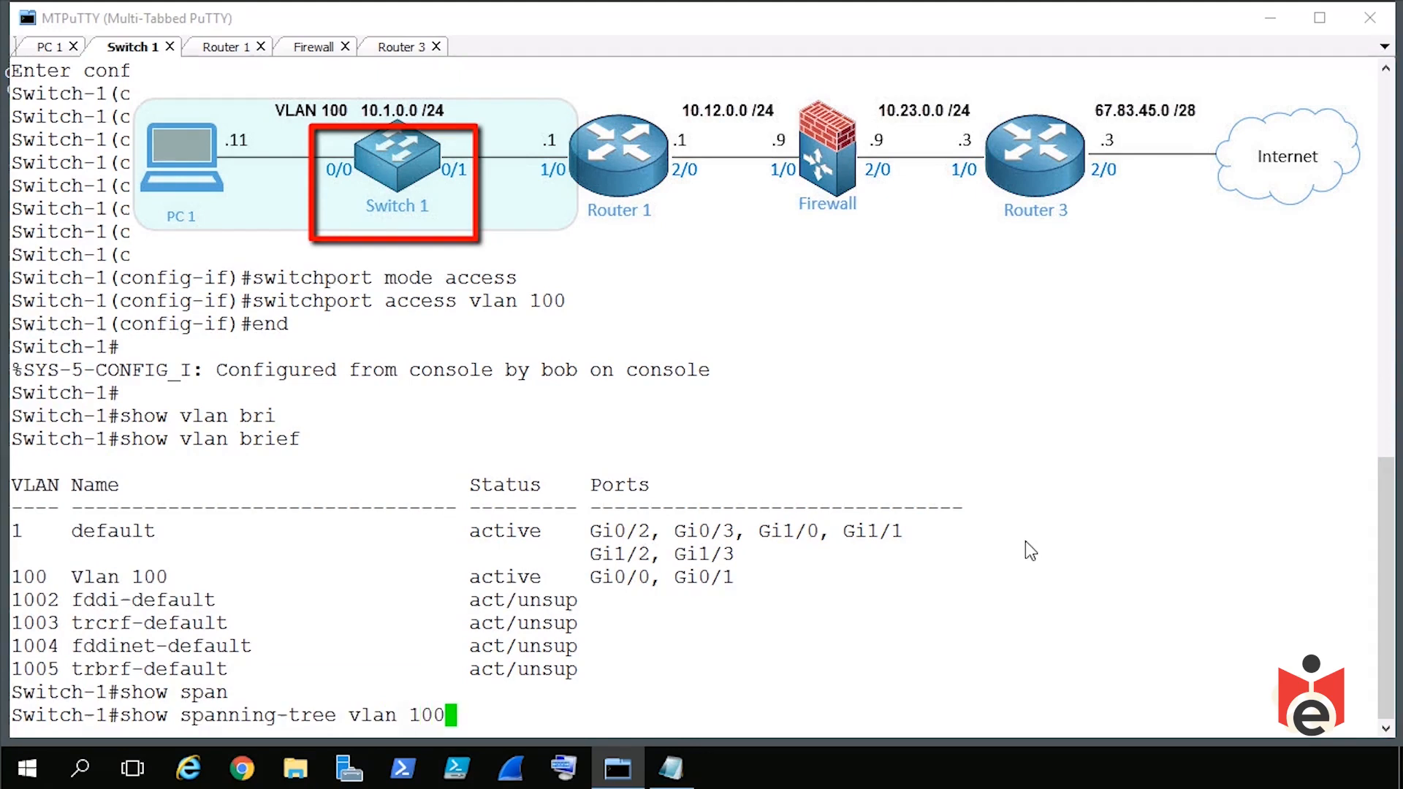
pyautogui.press('Return')
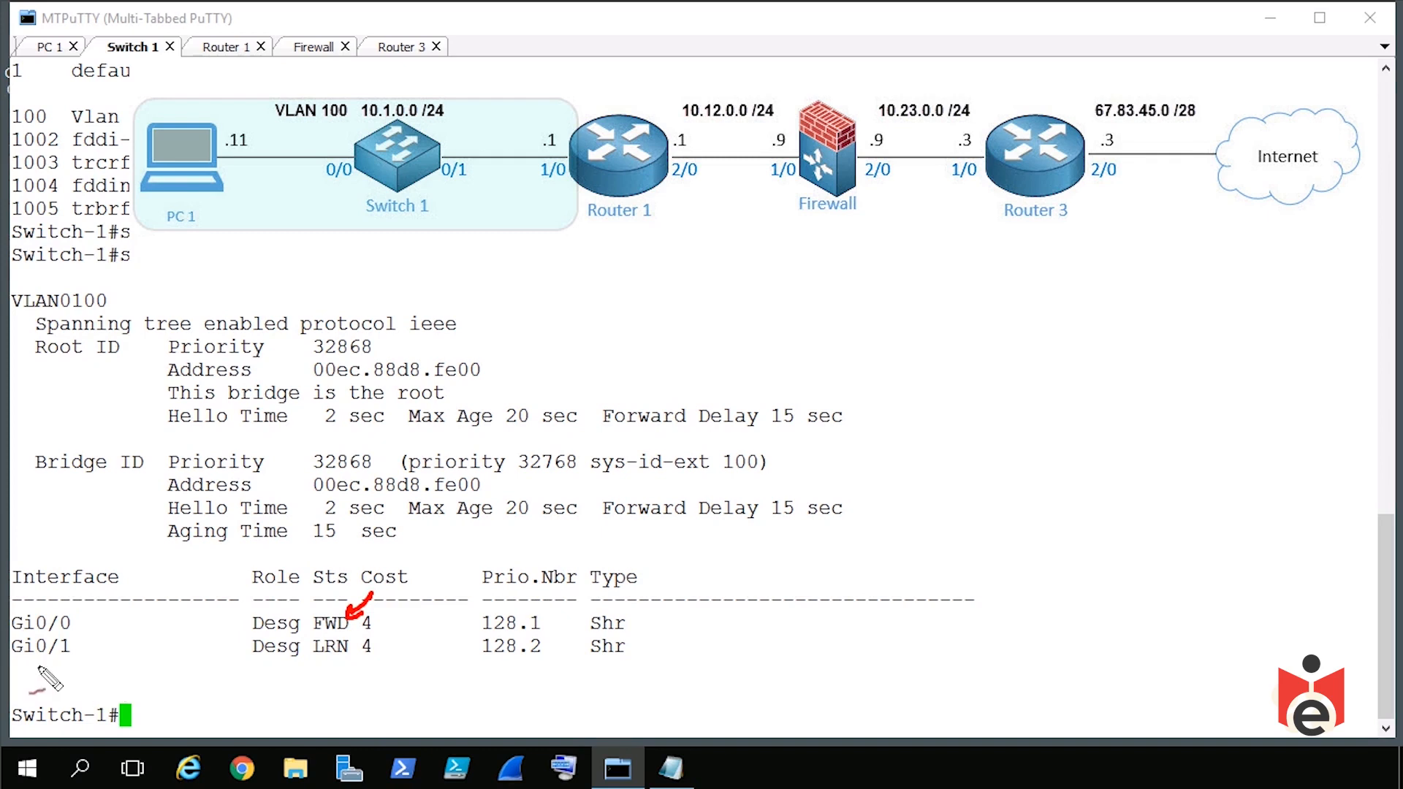
pyautogui.moveTo(316, 678); pyautogui.dragTo(335, 661)
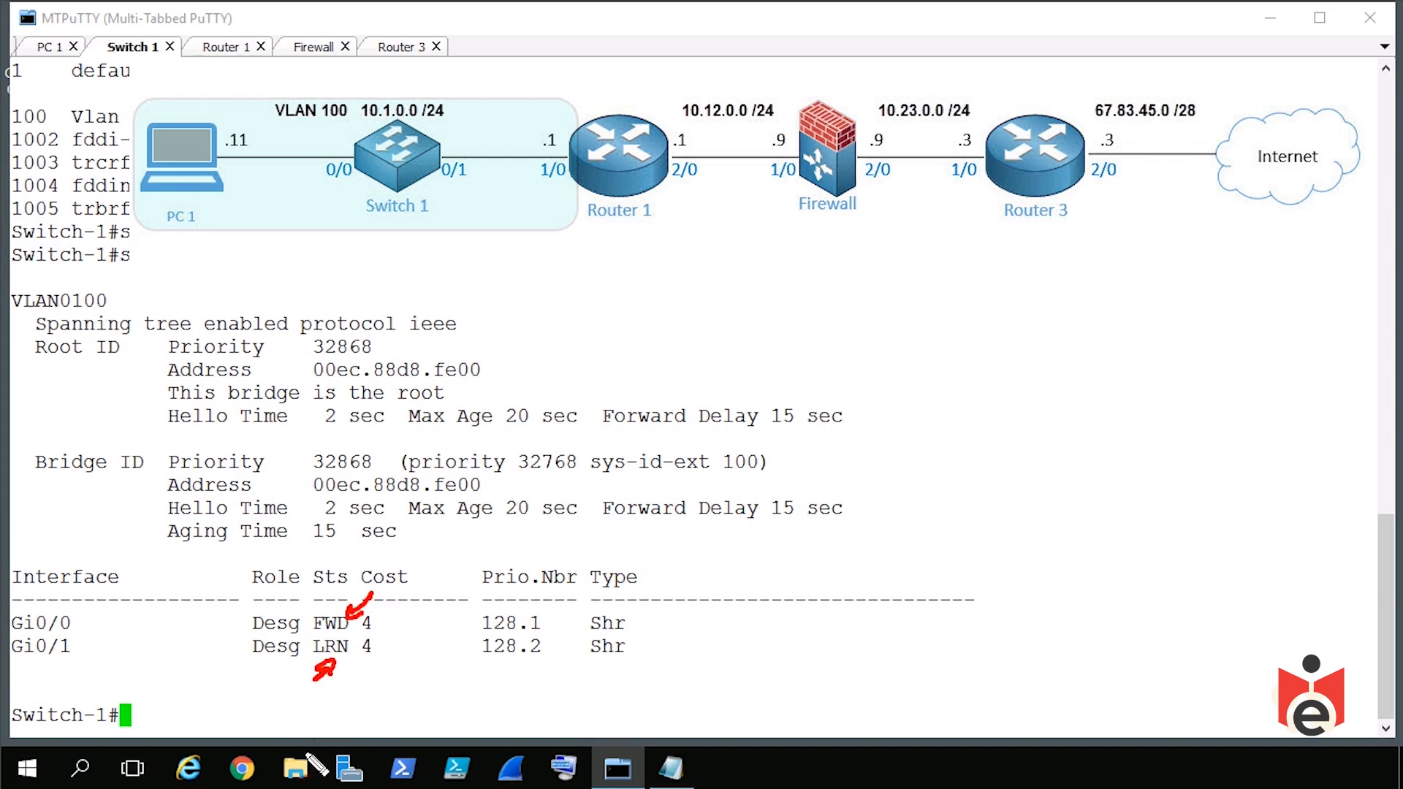
pyautogui.press('Escape')
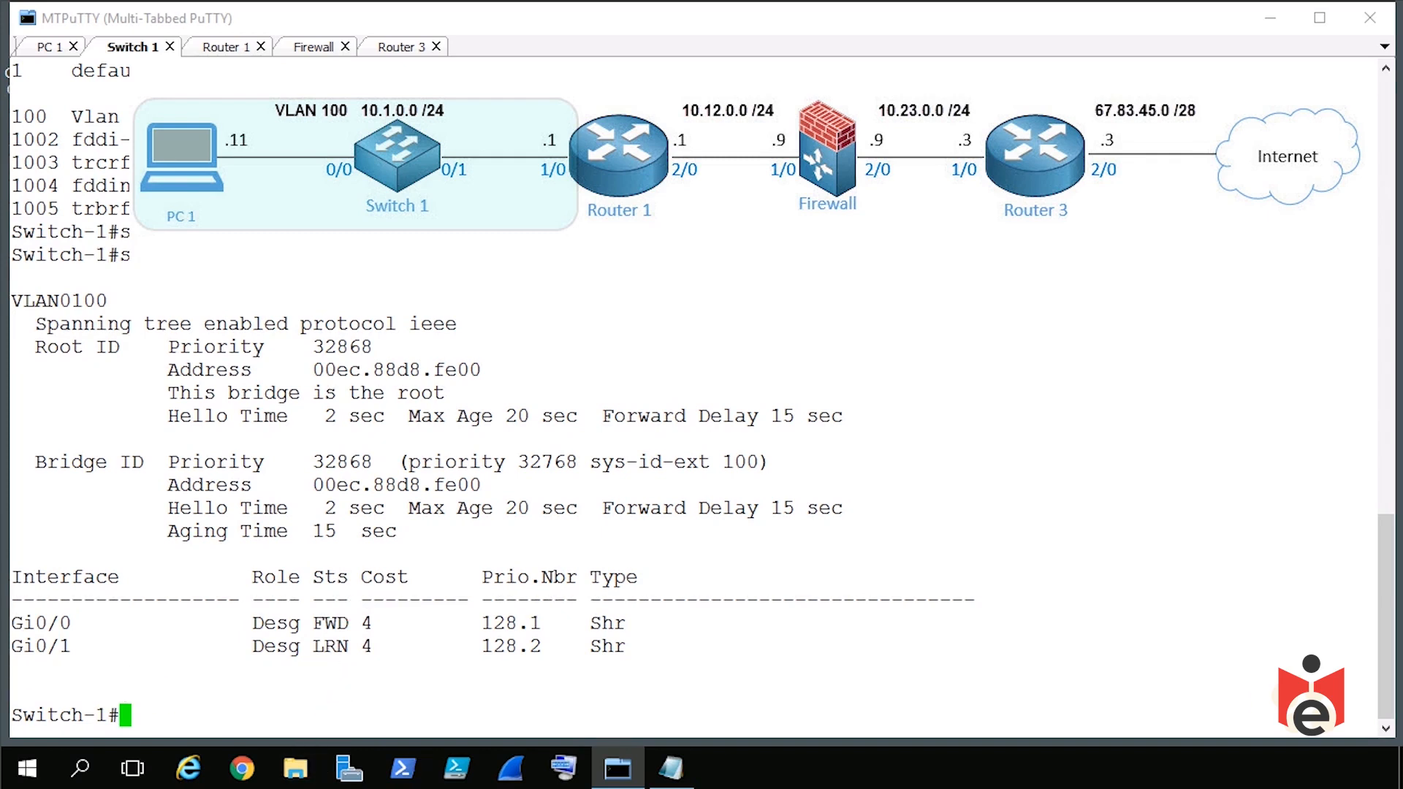
# Rerun the VLAN 100 spanning-tree report and recheck the forwarding status of both ports.
pyautogui.press('Up')
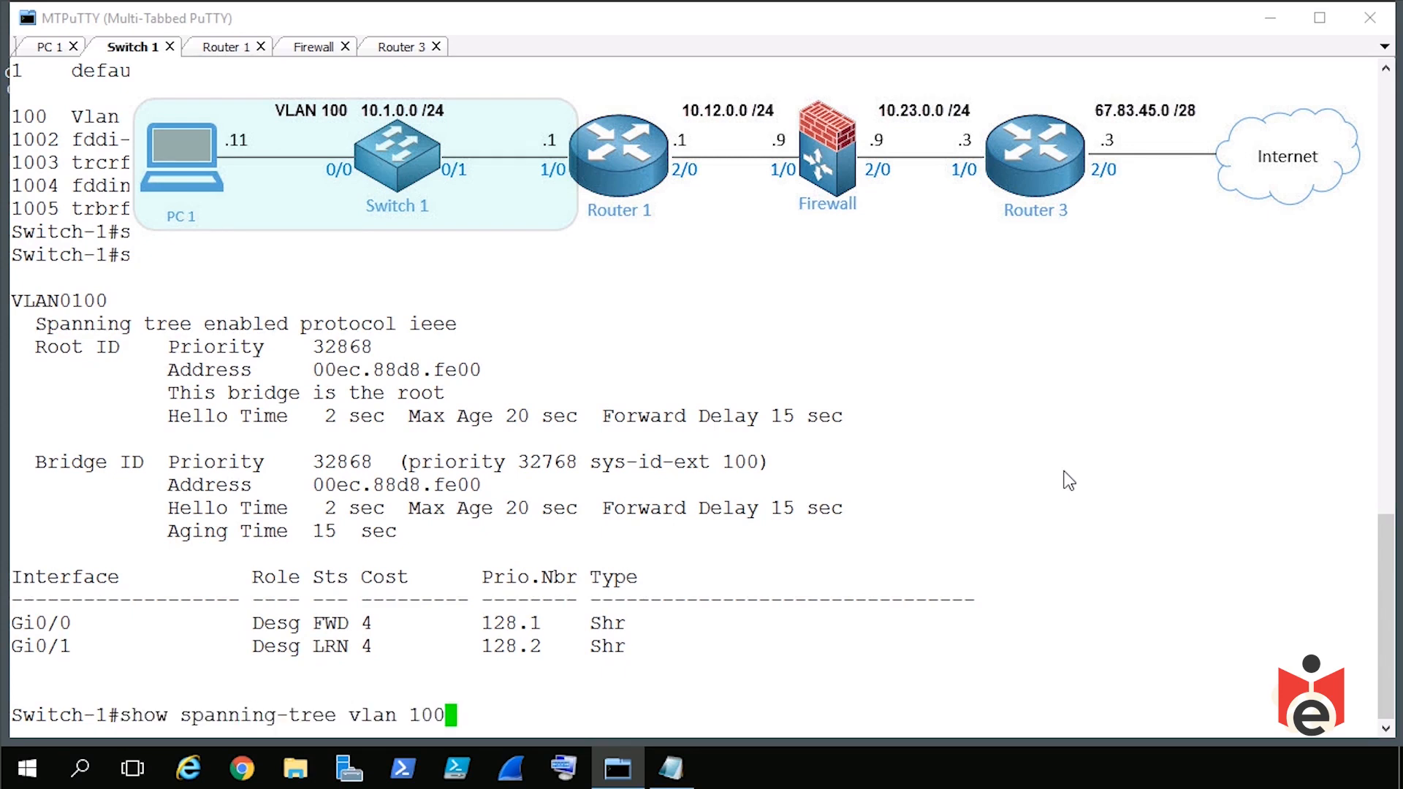
pyautogui.press('Return')
pyautogui.moveTo(59, 671)
pyautogui.mouseDown()
pyautogui.moveTo(76, 666)
pyautogui.moveTo(15, 663)
pyautogui.moveTo(47, 674)
pyautogui.mouseUp()
pyautogui.moveTo(319, 668)
pyautogui.mouseDown()
pyautogui.moveTo(347, 667)
pyautogui.moveTo(348, 633)
pyautogui.mouseUp()
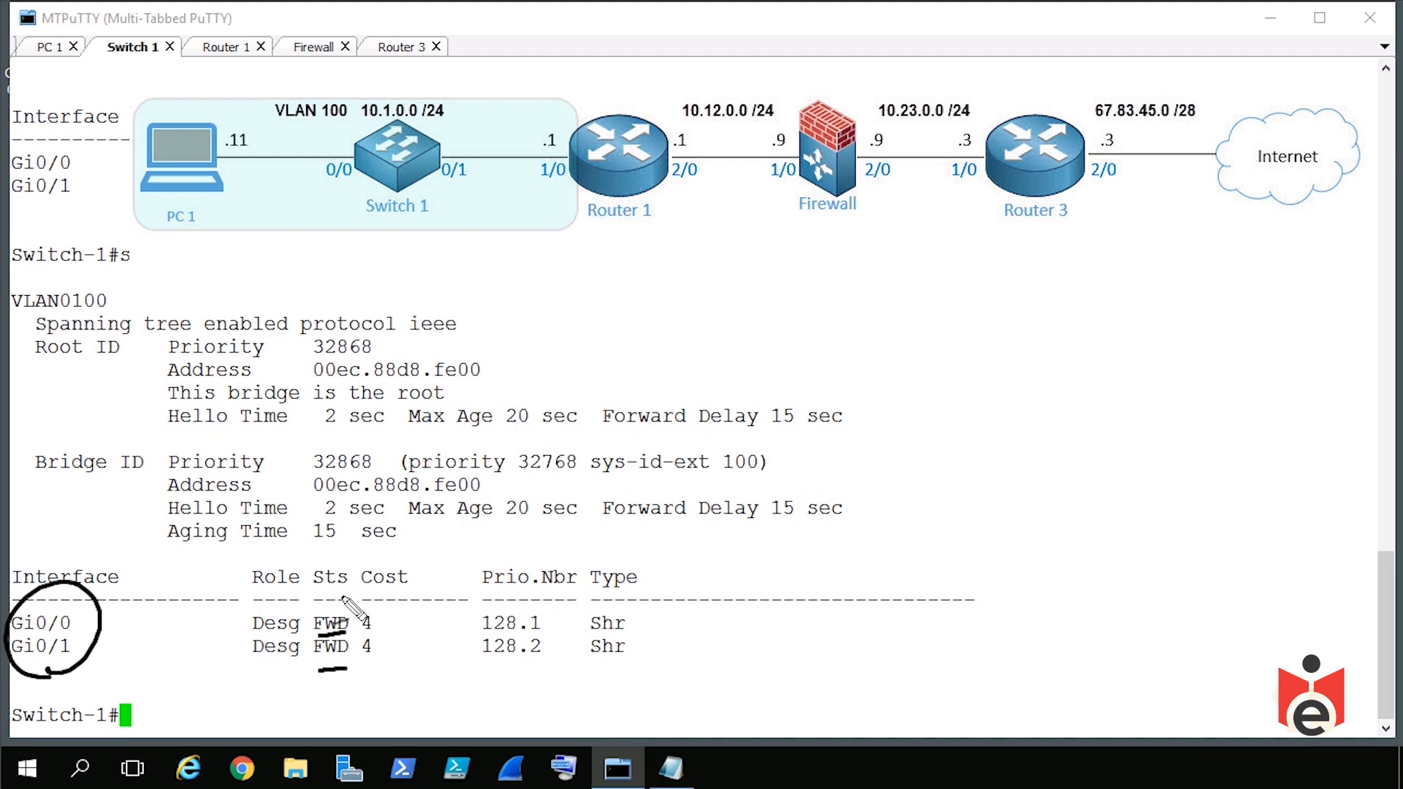
pyautogui.press('Escape')
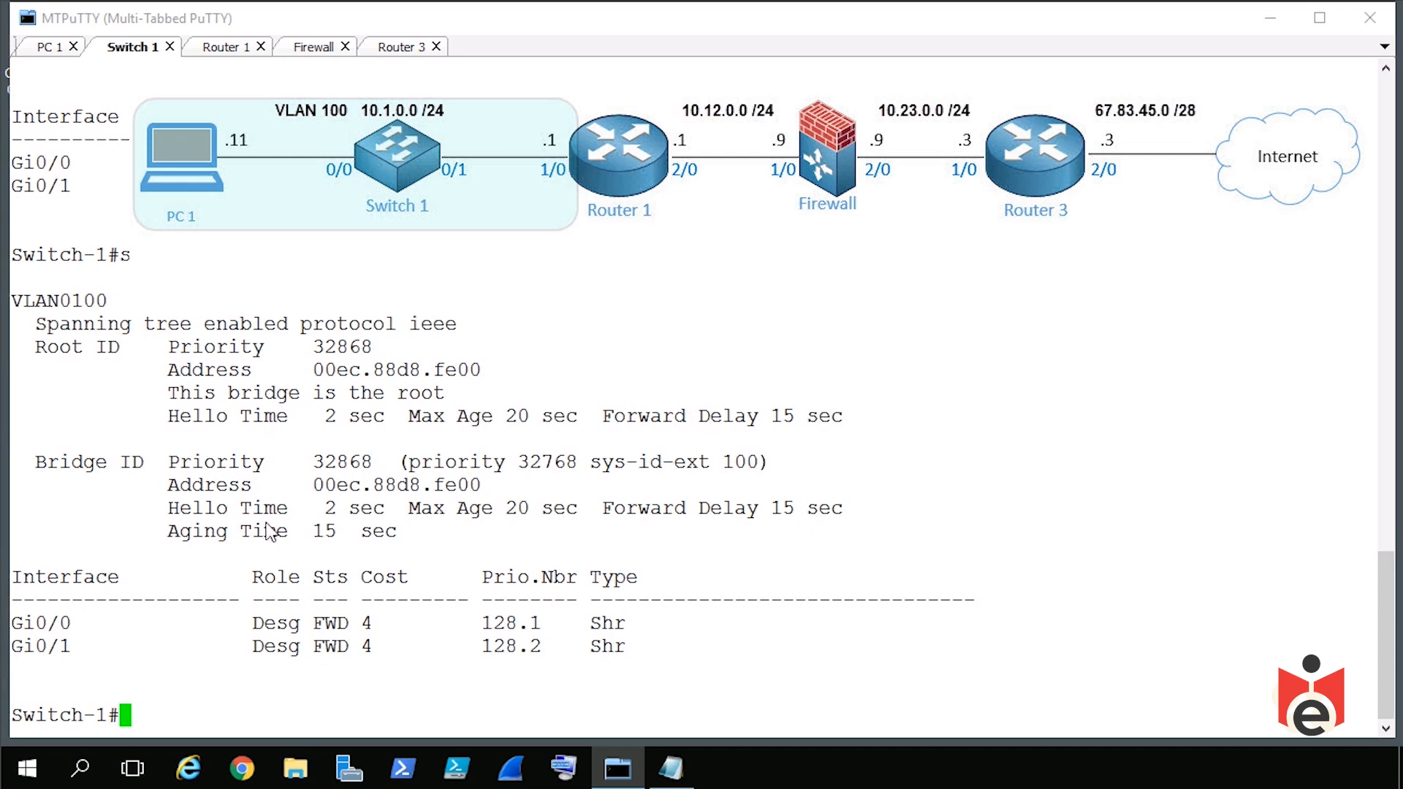
# Switch to the PC 1 session, then view the desktop topology diagram and trace the path from PC 1 to the Internet.
pyautogui.click(41, 54)
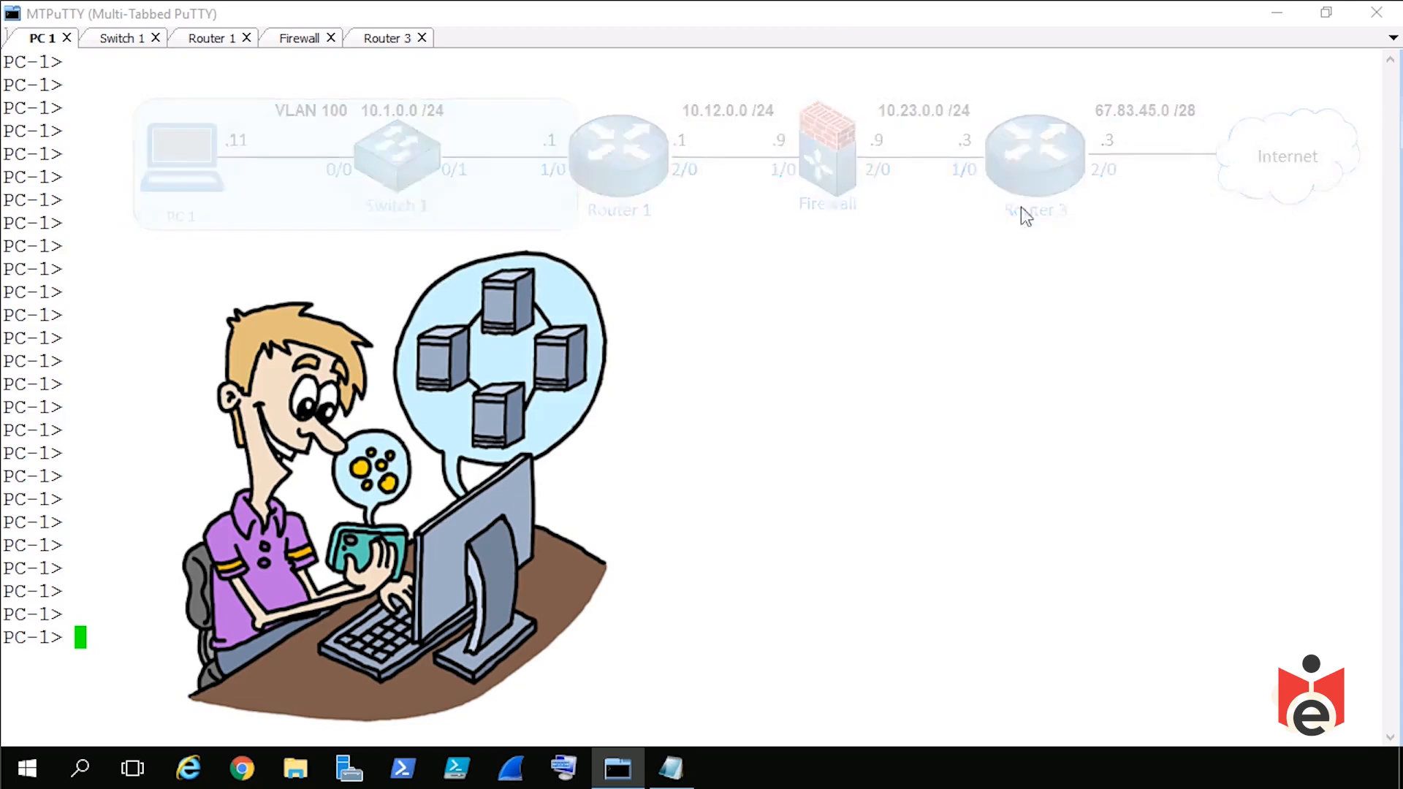
pyautogui.click(616, 769)
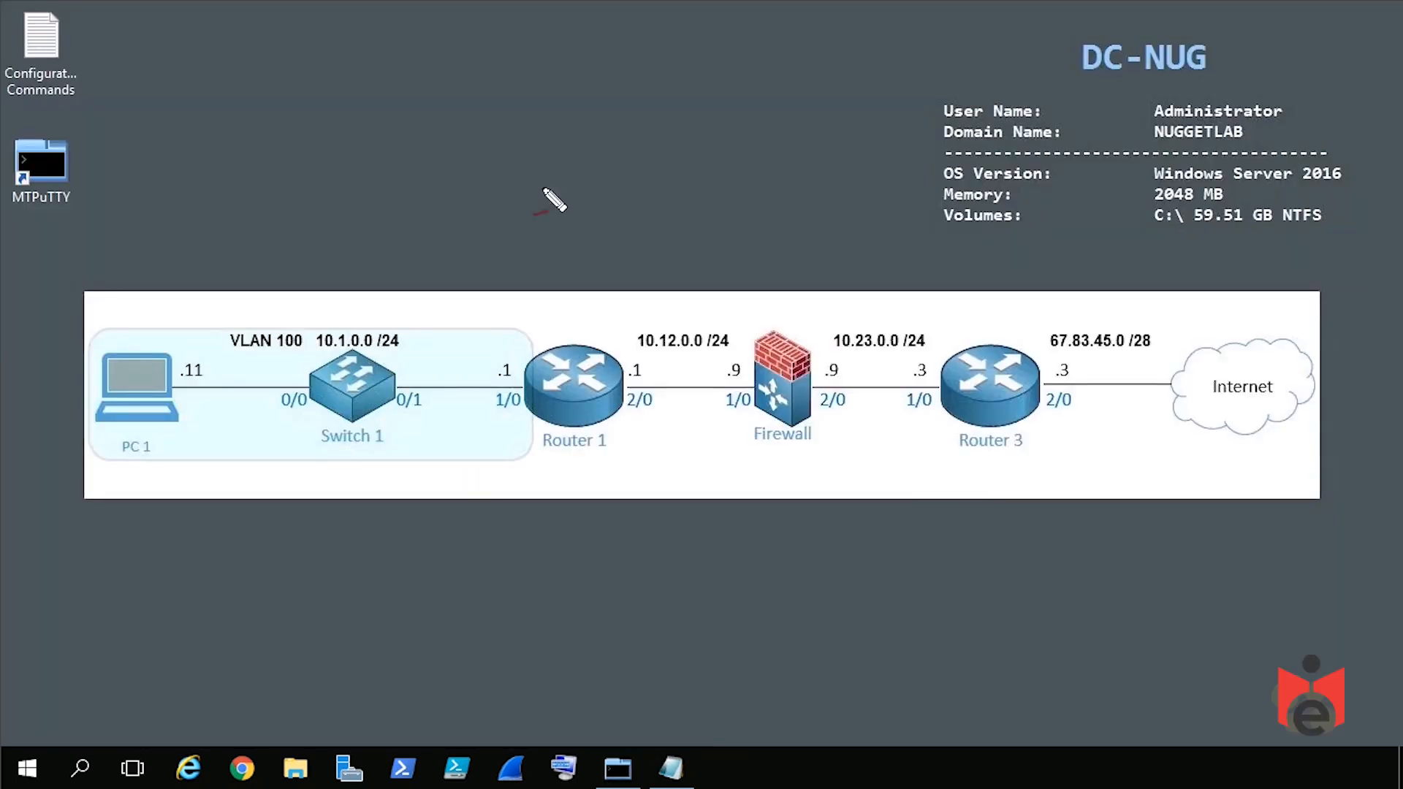
pyautogui.moveTo(131, 482); pyautogui.dragTo(1222, 472)
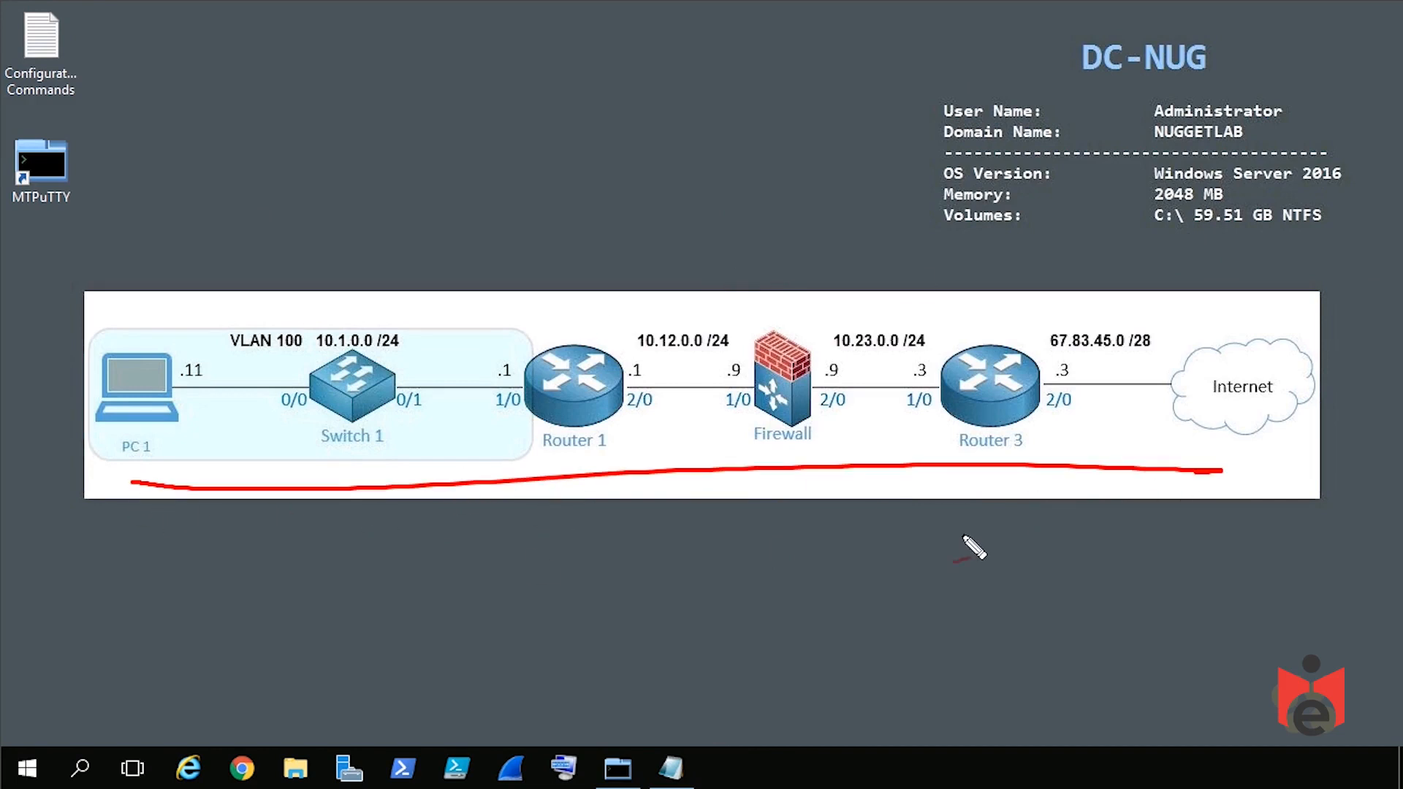
pyautogui.press('Escape')
pyautogui.click(619, 776)
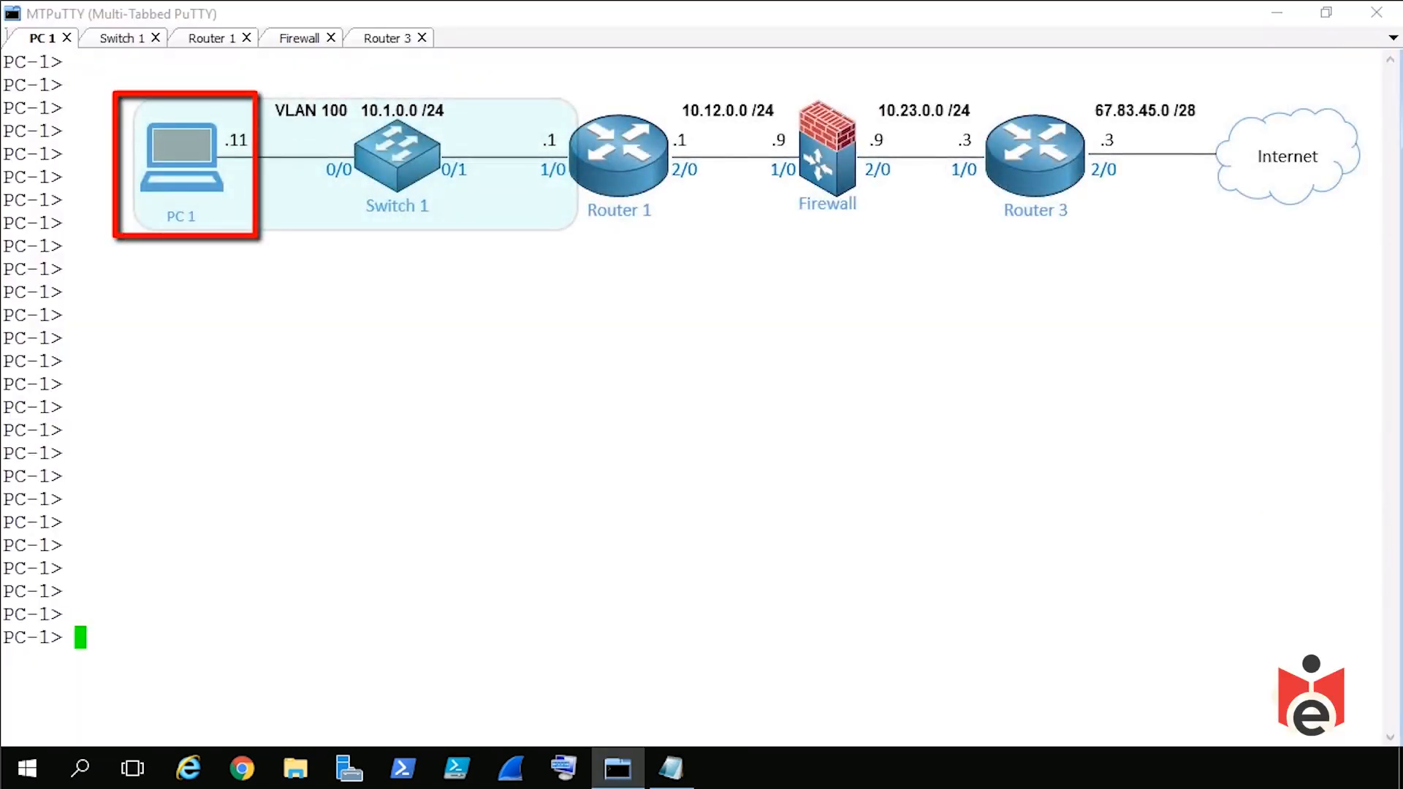
# Ping 4.4.4.4 from PC 1 to test Internet connectivity.
pyautogui.write('ping 4')
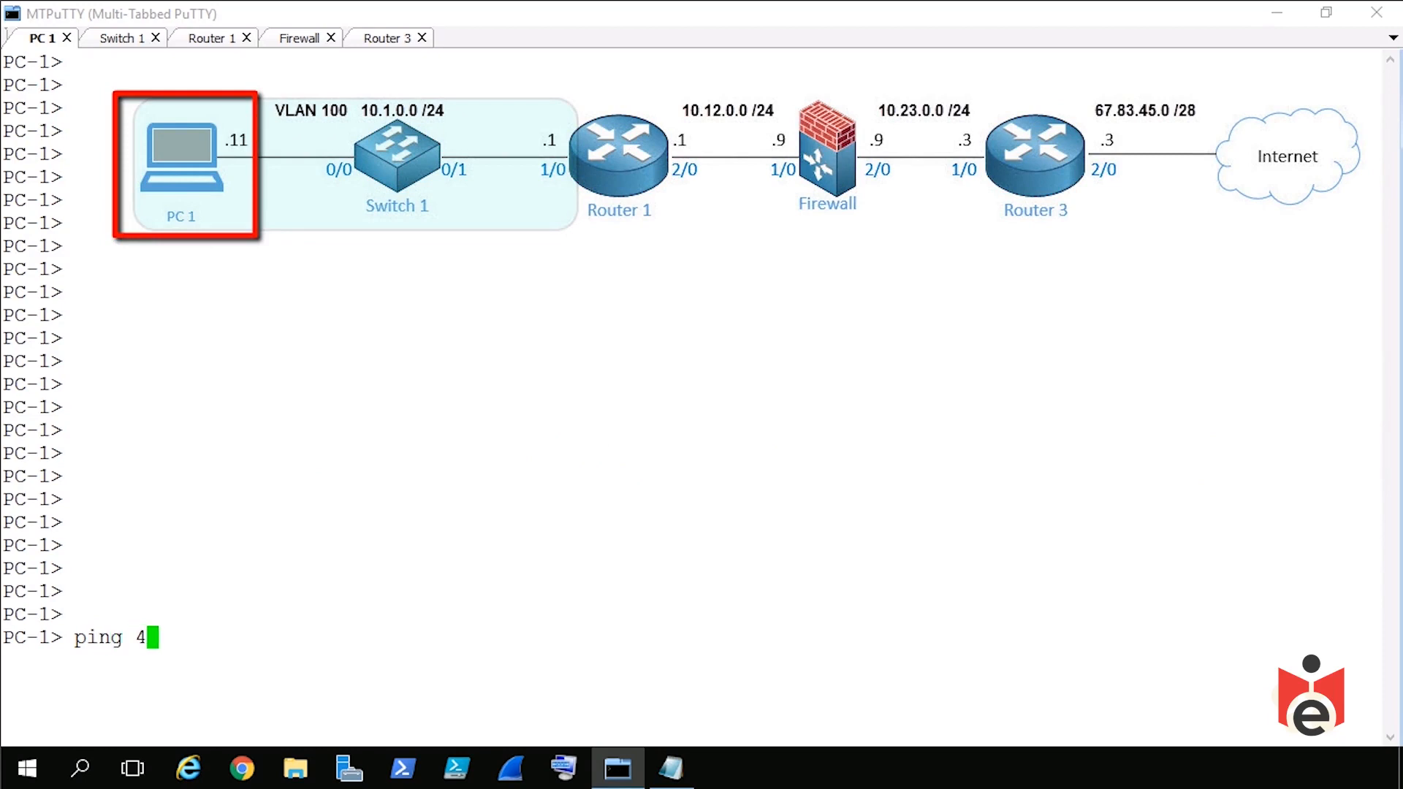
pyautogui.write('.4.4.4')
pyautogui.press('Return')
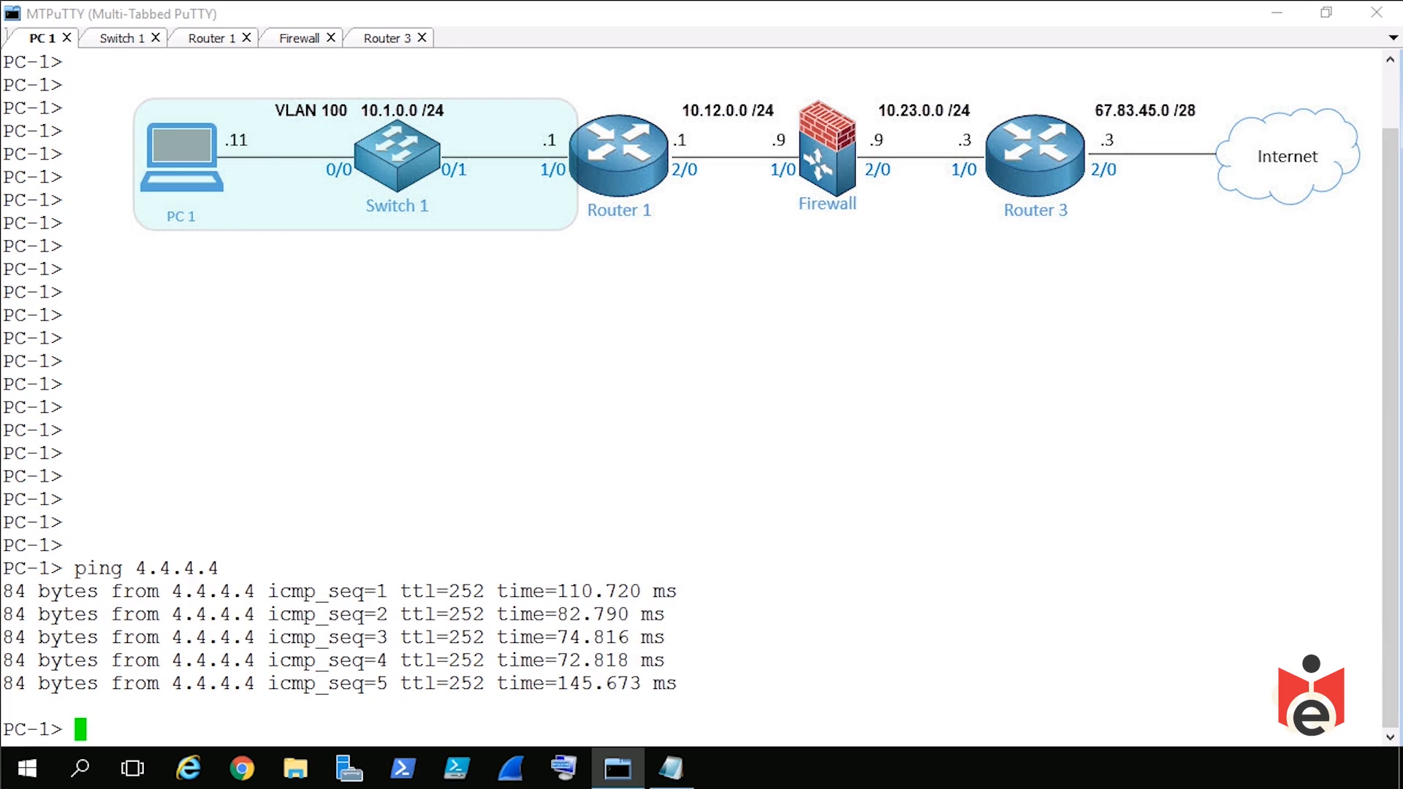
pyautogui.press('Return')
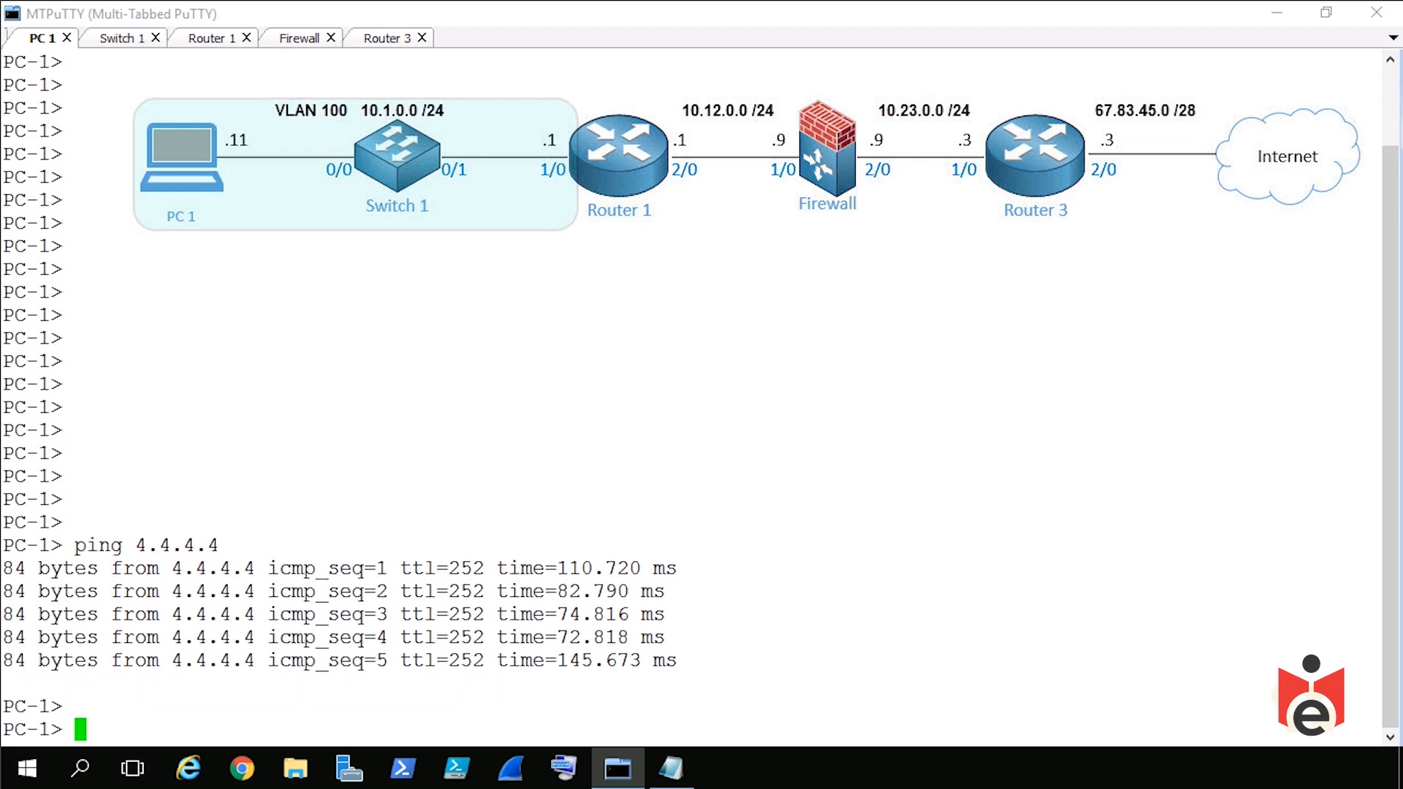
# Display the trace command's usage help on PC 1 and examine its protocol options.
pyautogui.write('trace')
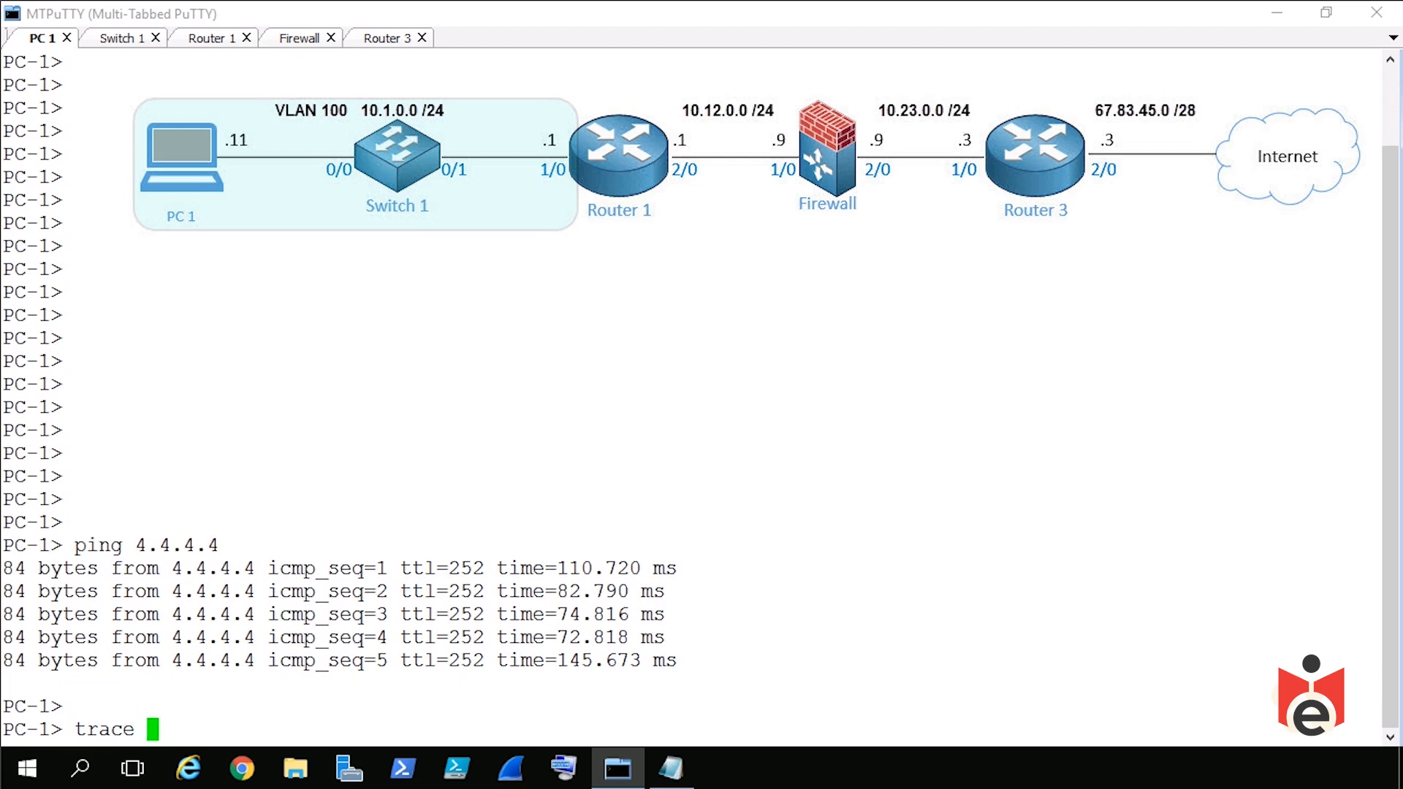
pyautogui.press('Return')
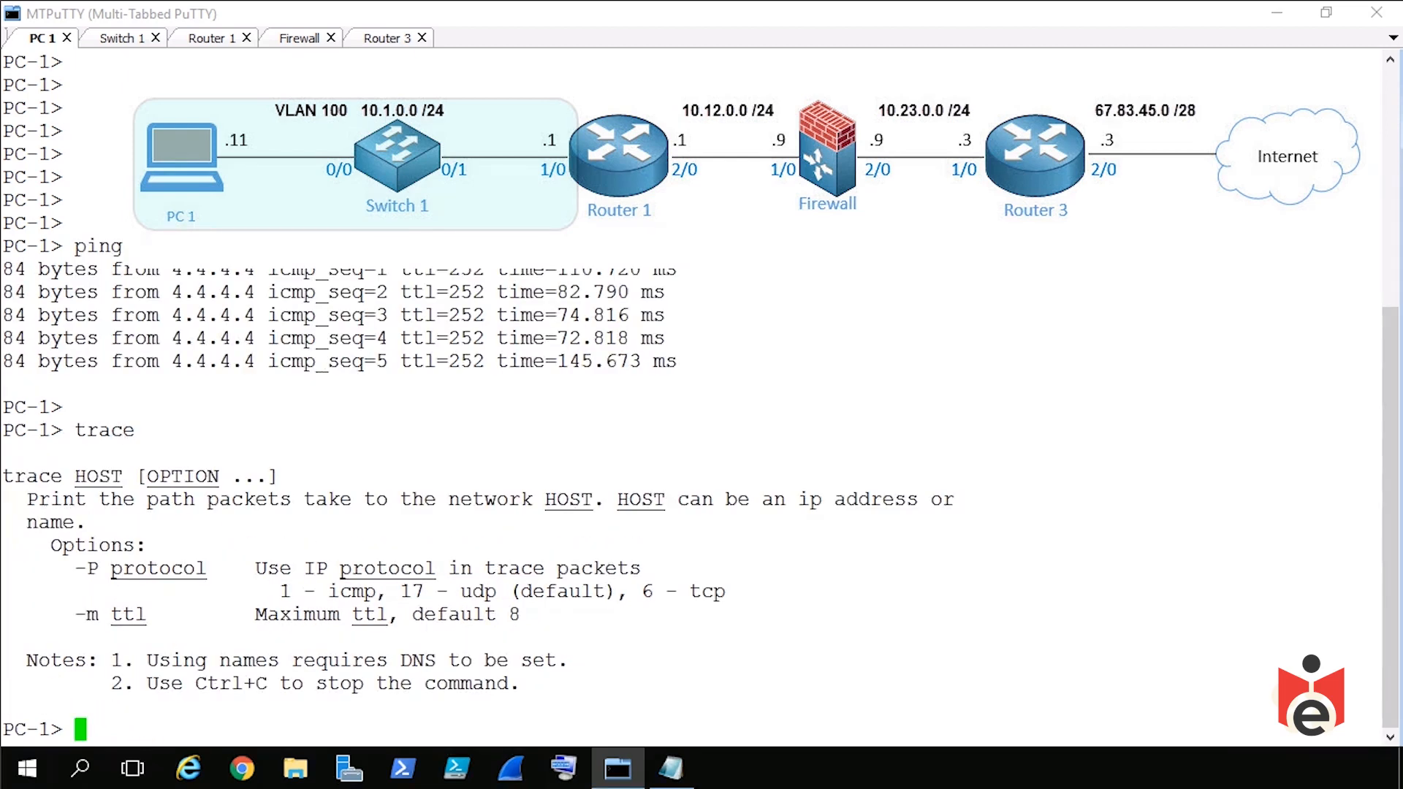
pyautogui.moveTo(74, 442)
pyautogui.mouseDown()
pyautogui.moveTo(133, 439)
pyautogui.moveTo(138, 480)
pyautogui.mouseUp()
pyautogui.moveTo(406, 606); pyautogui.dragTo(443, 602)
pyautogui.moveTo(581, 631); pyautogui.dragTo(567, 635)
pyautogui.moveTo(111, 558); pyautogui.dragTo(87, 593)
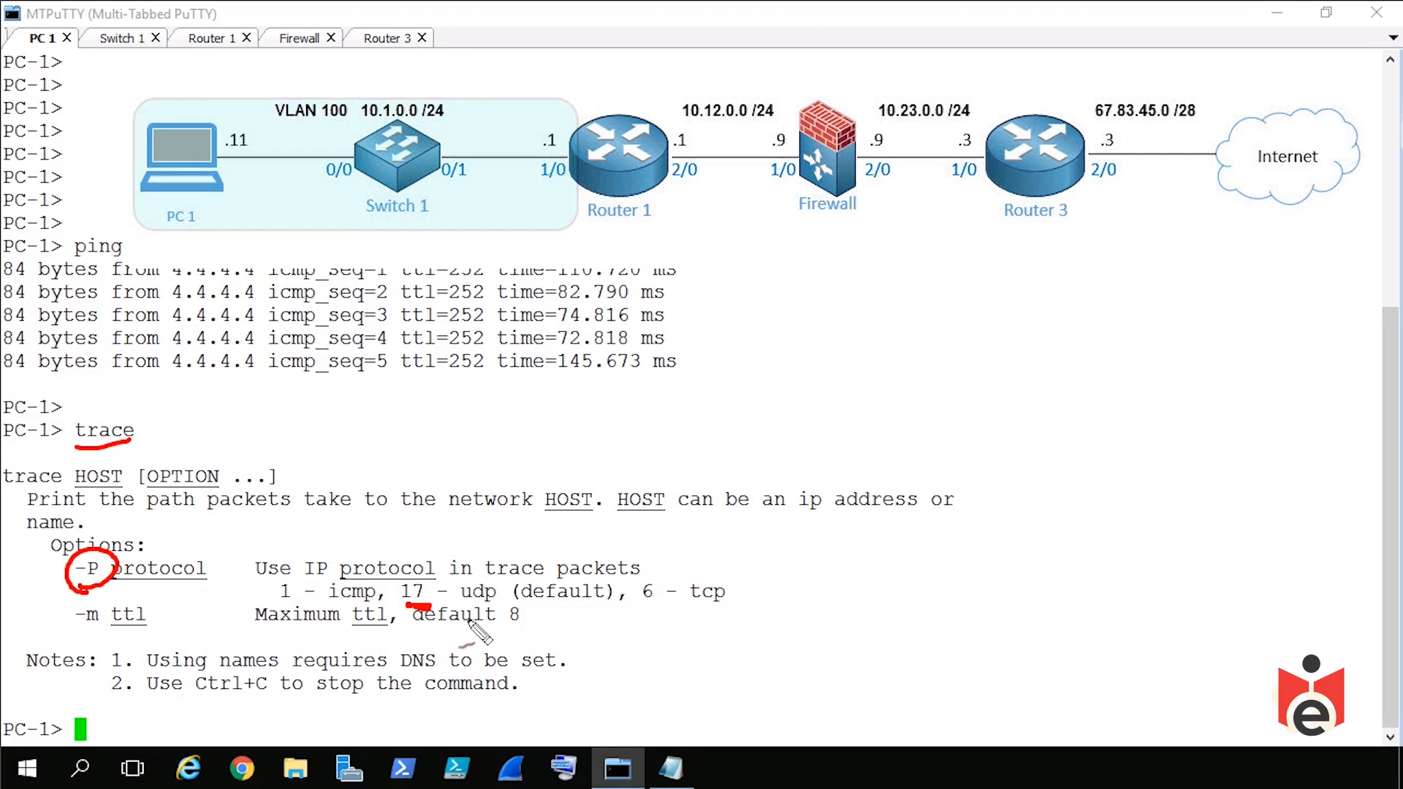
pyautogui.moveTo(277, 610); pyautogui.dragTo(293, 603)
pyautogui.moveTo(639, 611); pyautogui.dragTo(658, 602)
pyautogui.hotkey('ctrl', 'z')
pyautogui.press('Escape')
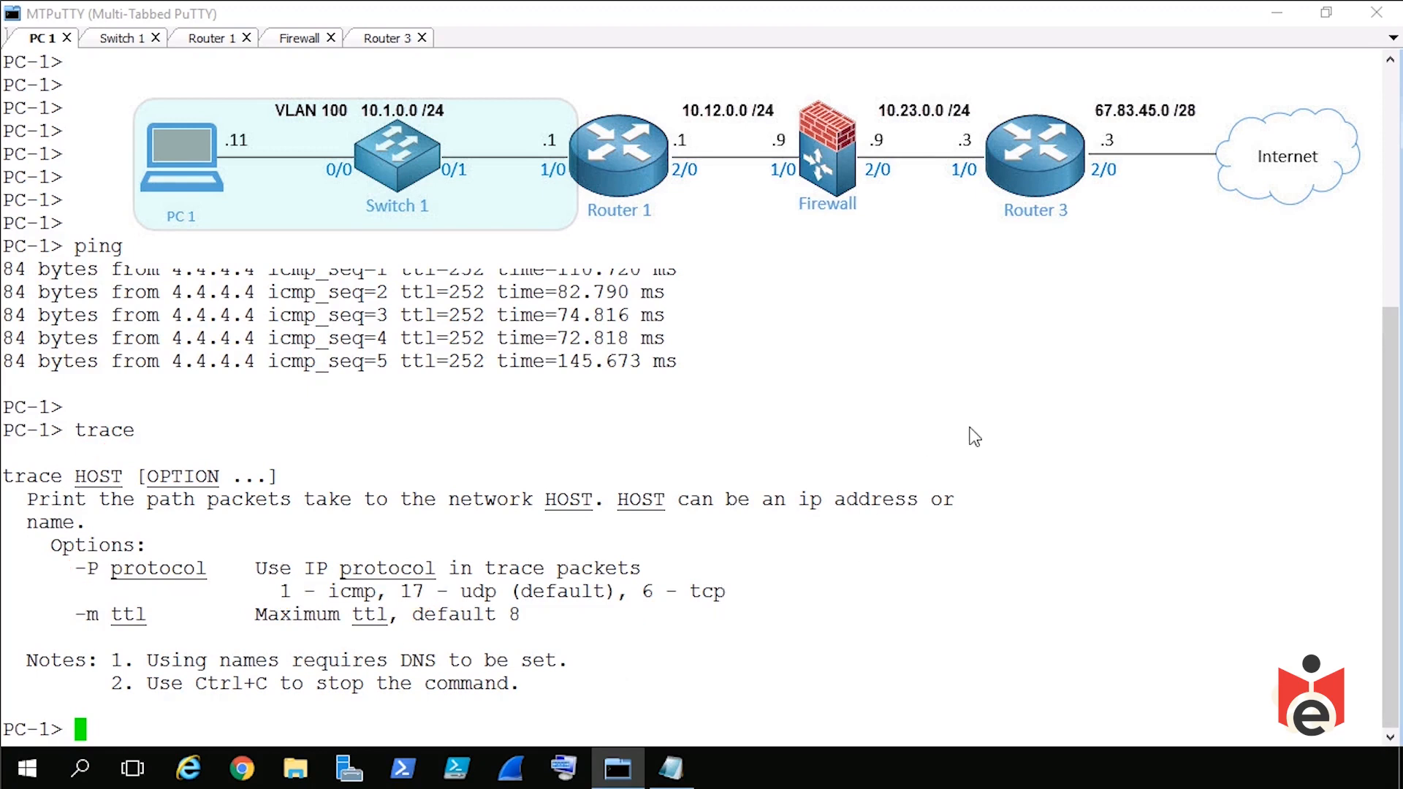
# Trace the route from PC 1 to 4.4.4.4 and compare the listed hops with the topology diagram.
pyautogui.write('trace 4.4.4.4')
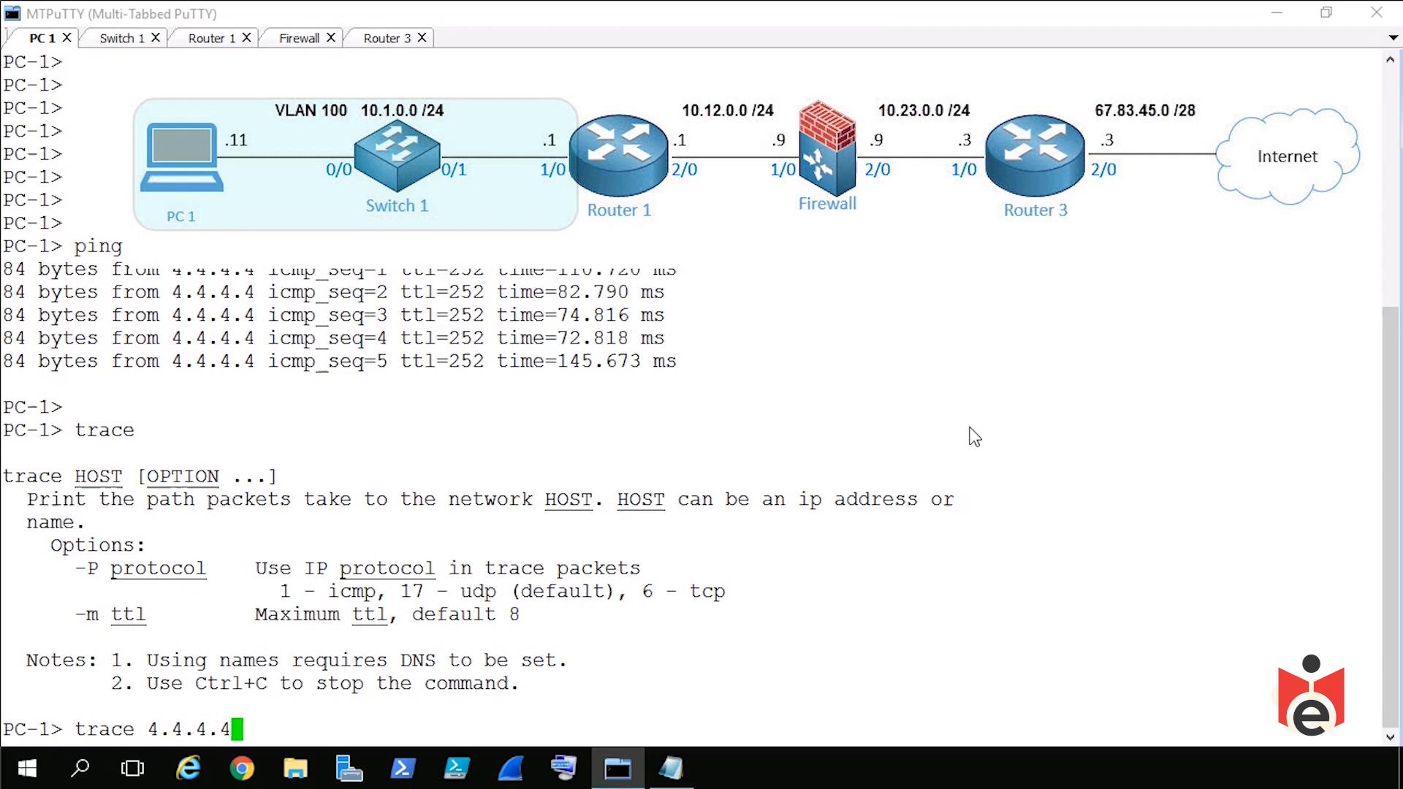
pyautogui.press('Return')
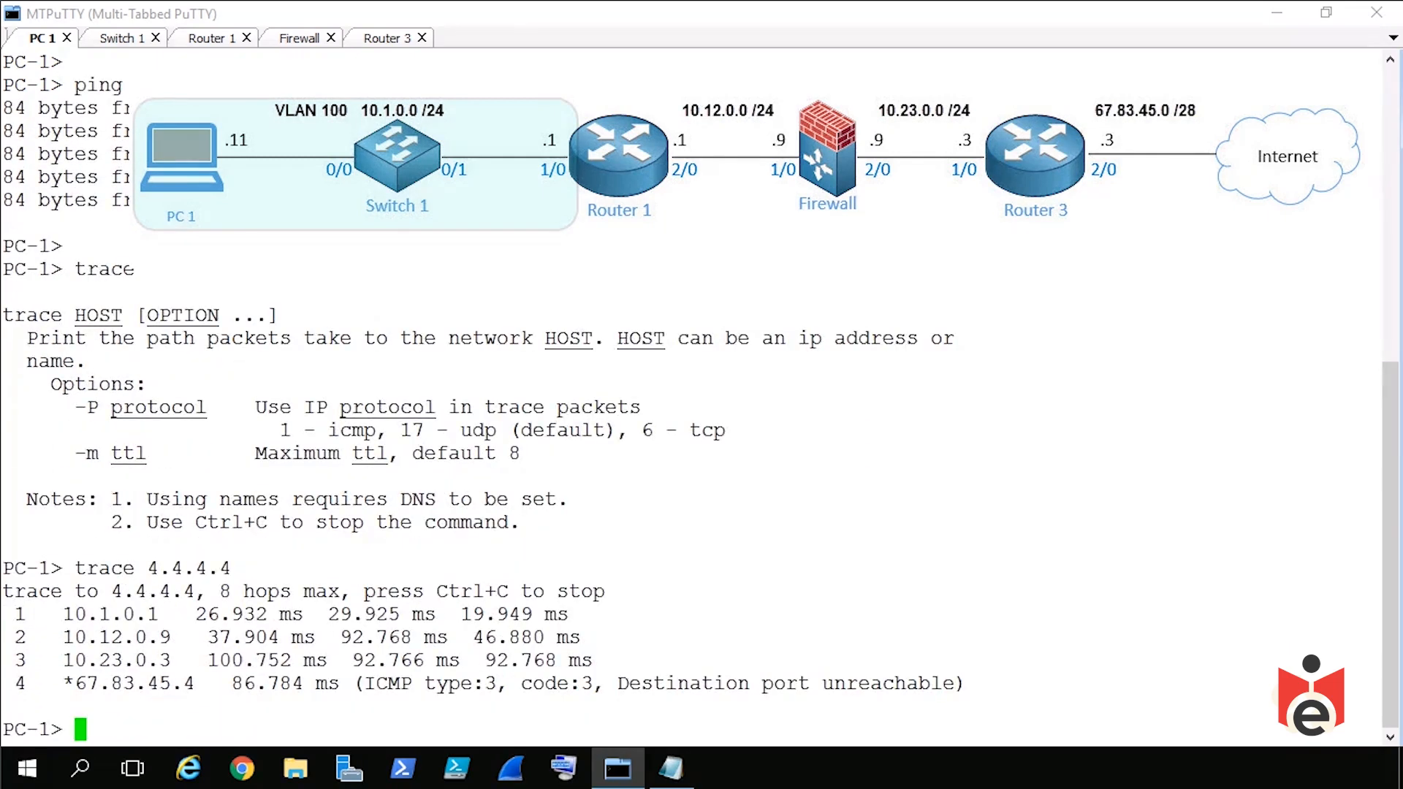
pyautogui.moveTo(40, 625)
pyautogui.mouseDown()
pyautogui.moveTo(60, 613)
pyautogui.moveTo(63, 655)
pyautogui.mouseUp()
pyautogui.moveTo(34, 704); pyautogui.dragTo(44, 696)
pyautogui.moveTo(94, 717)
pyautogui.mouseDown()
pyautogui.moveTo(142, 727)
pyautogui.moveTo(217, 683)
pyautogui.moveTo(109, 671)
pyautogui.moveTo(94, 703)
pyautogui.moveTo(141, 714)
pyautogui.mouseUp()
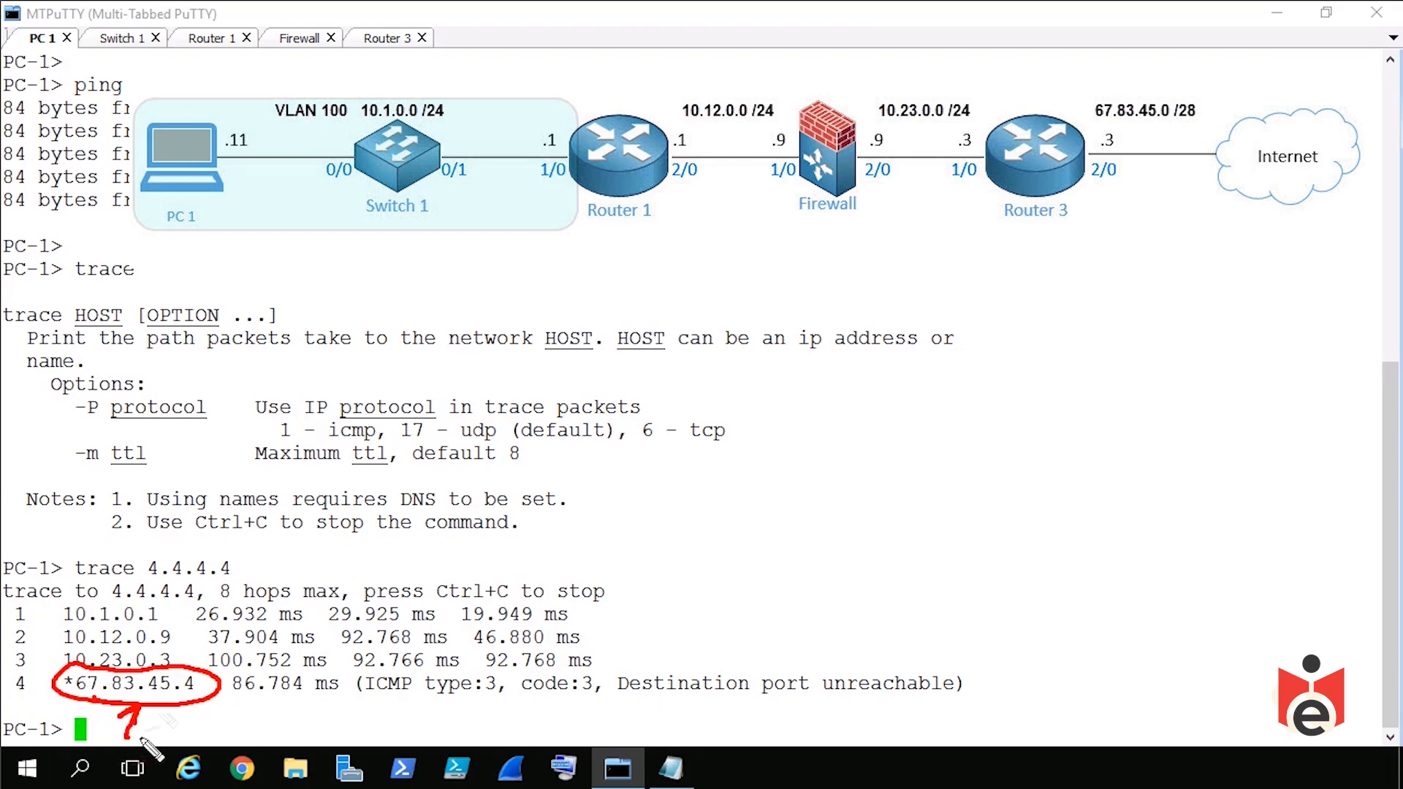
pyautogui.moveTo(142, 583)
pyautogui.mouseDown()
pyautogui.moveTo(223, 579)
pyautogui.moveTo(249, 603)
pyautogui.mouseUp()
pyautogui.moveTo(242, 683)
pyautogui.mouseDown()
pyautogui.moveTo(861, 344)
pyautogui.moveTo(1231, 170)
pyautogui.mouseUp()
pyautogui.moveTo(1146, 232); pyautogui.dragTo(911, 376)
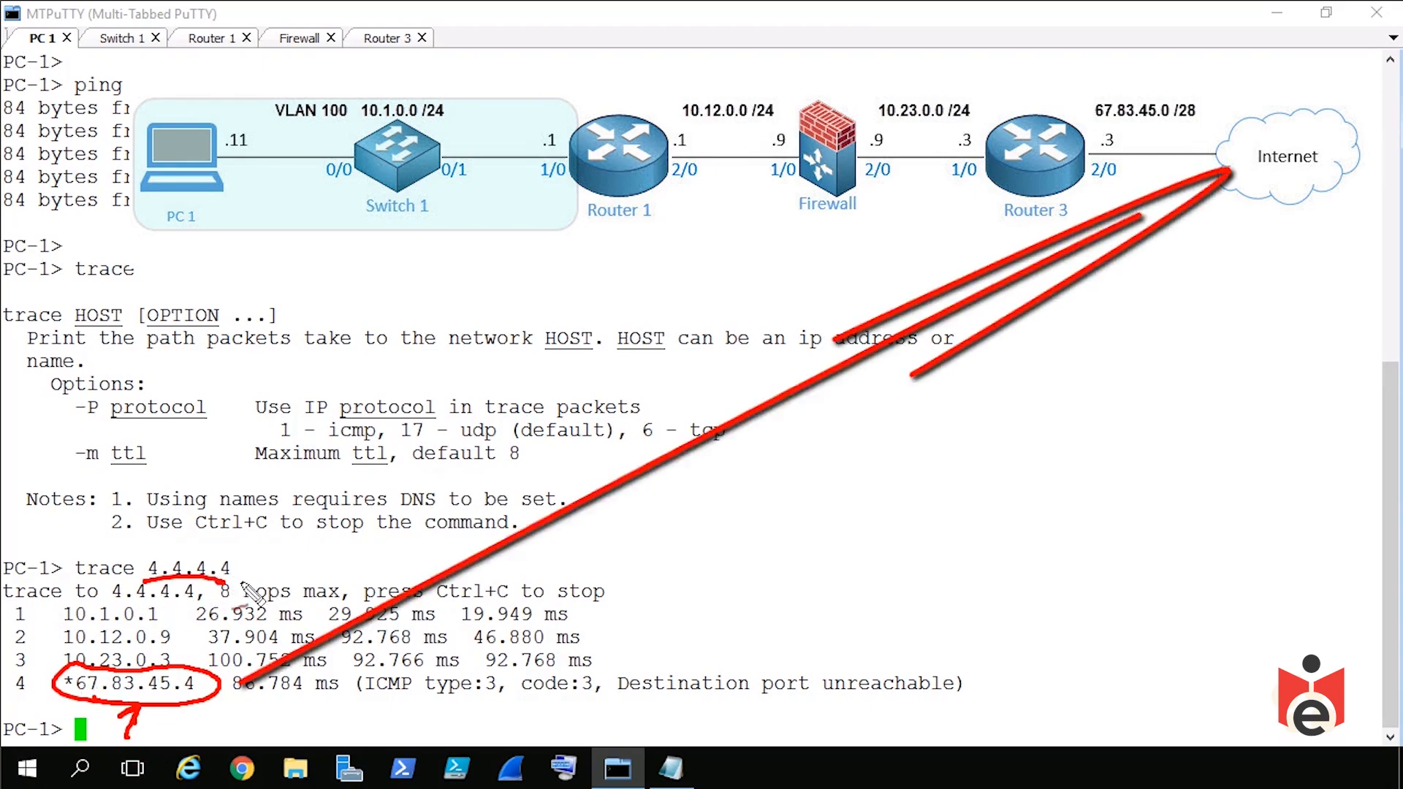
pyautogui.moveTo(54, 608); pyautogui.dragTo(60, 677)
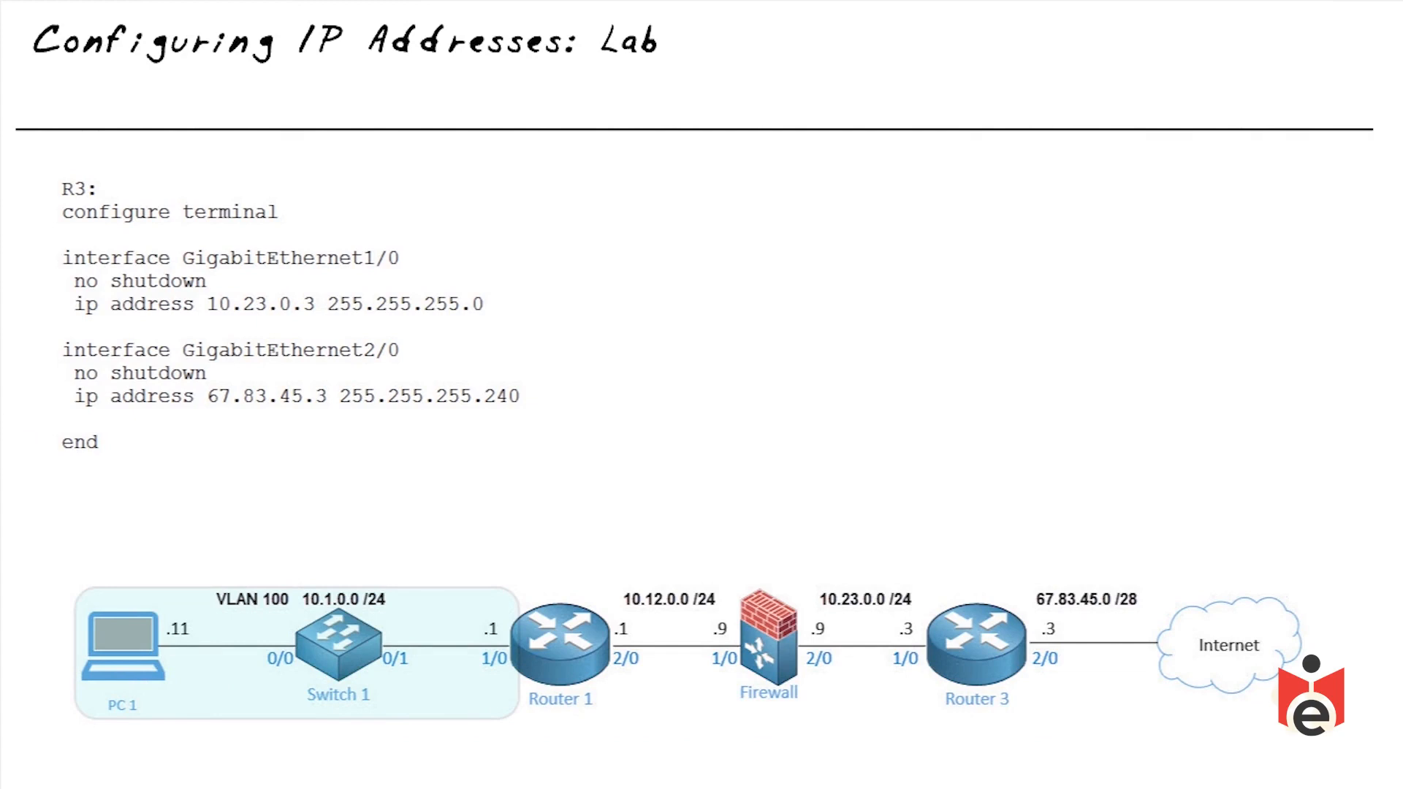
pyautogui.moveTo(1036, 749)
pyautogui.mouseDown()
pyautogui.moveTo(1128, 549)
pyautogui.moveTo(814, 650)
pyautogui.moveTo(1080, 717)
pyautogui.moveTo(956, 716)
pyautogui.mouseUp()
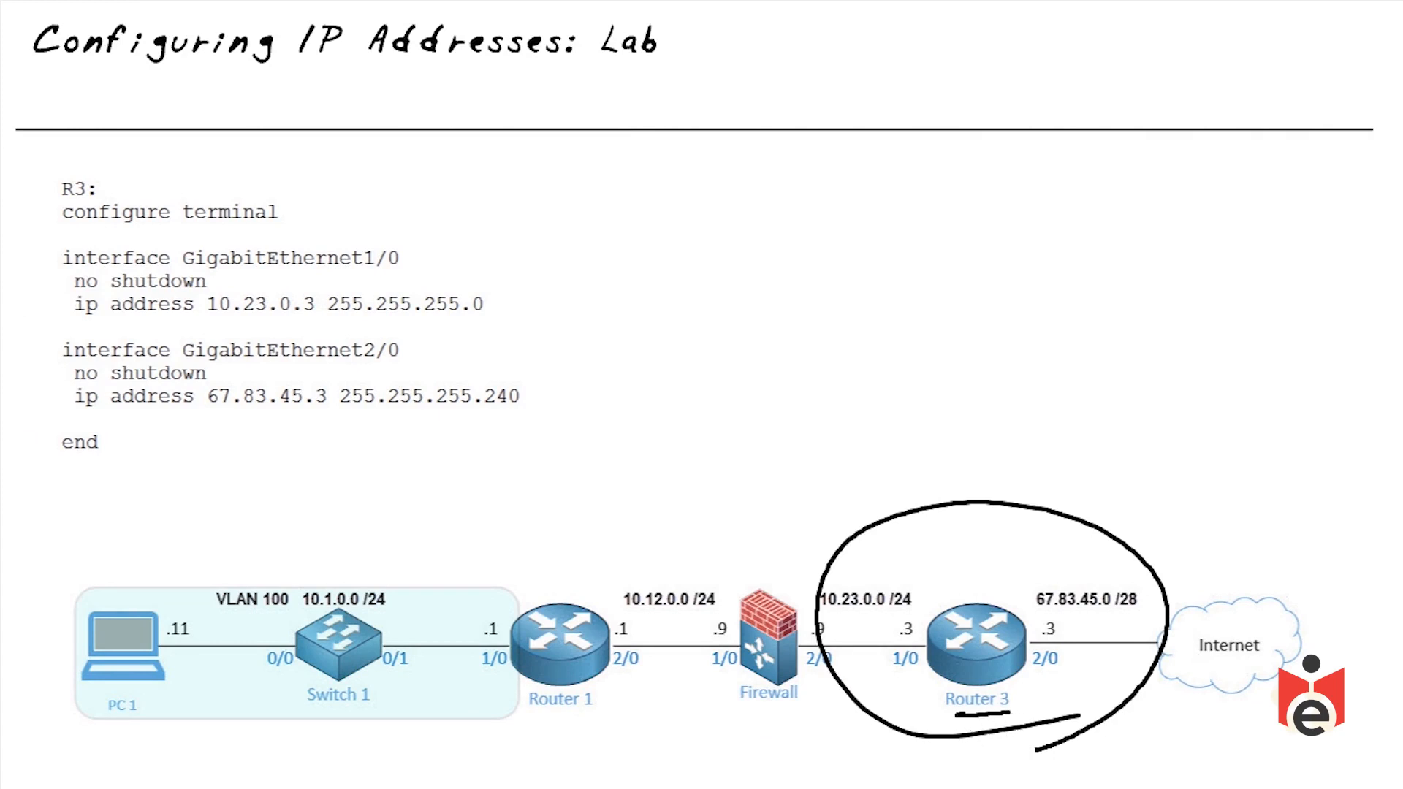
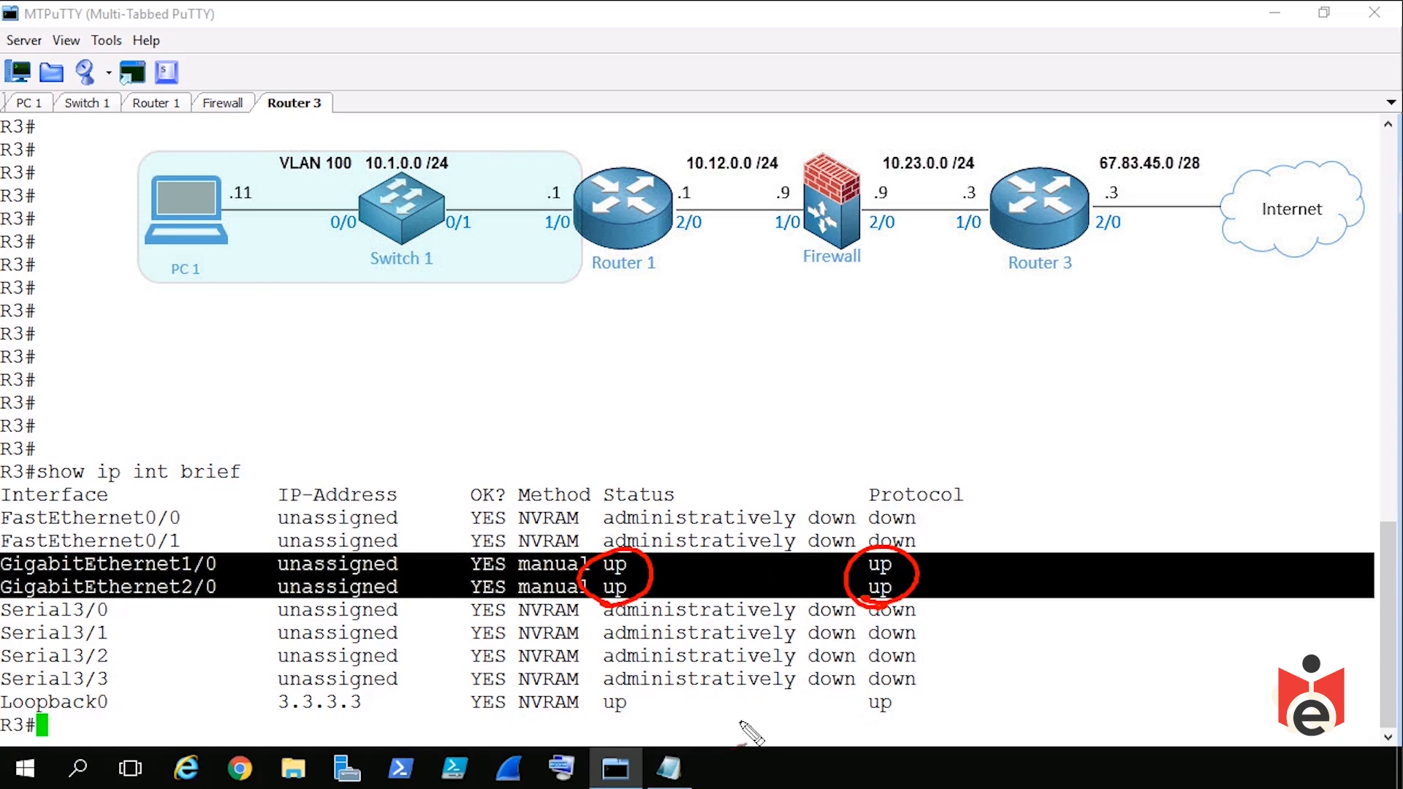
# Enter configuration mode on Router 3 and assign GigabitEthernet1/0 the address 10.23.0.3 with mask 255.255.255.0.
pyautogui.press('Escape')
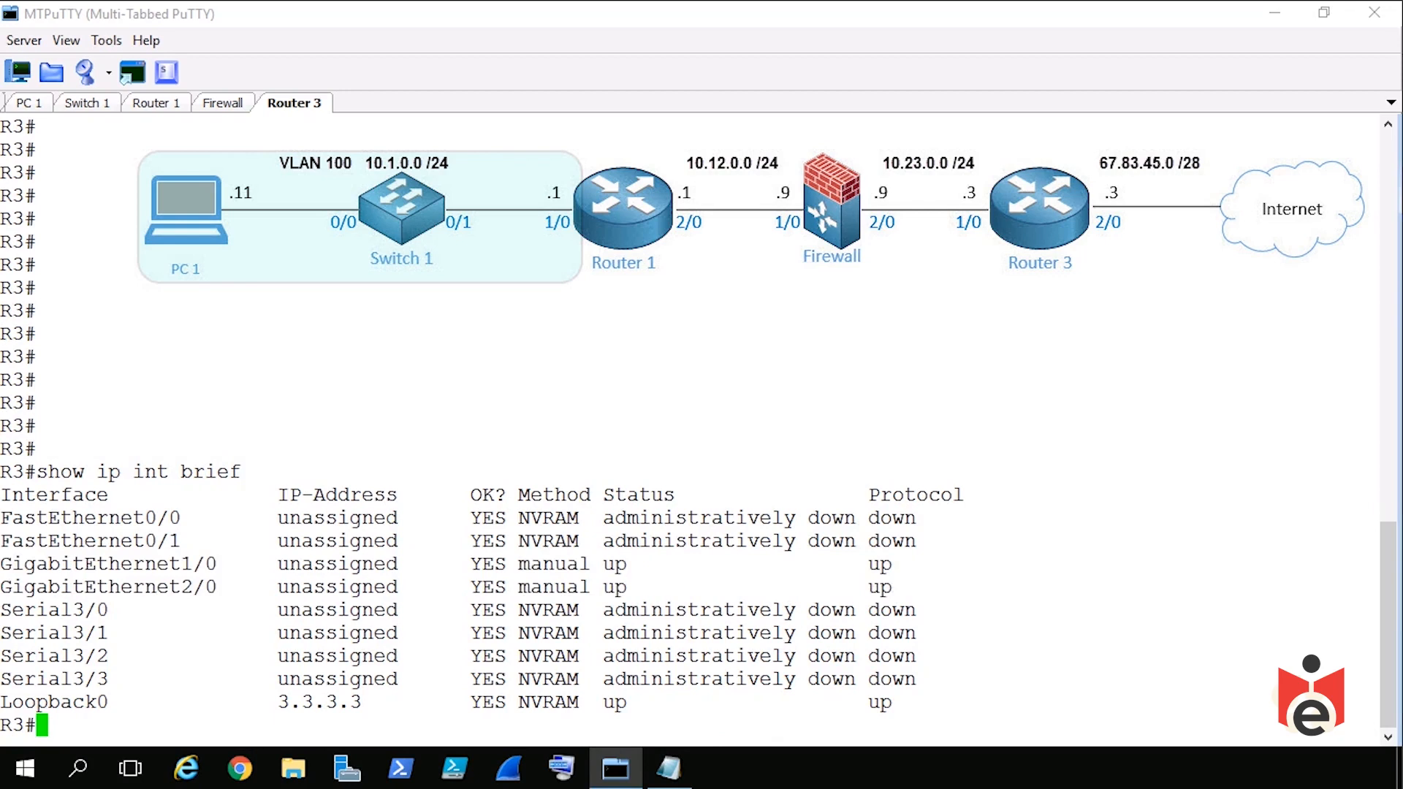
pyautogui.write('conf t')
pyautogui.press('Return')
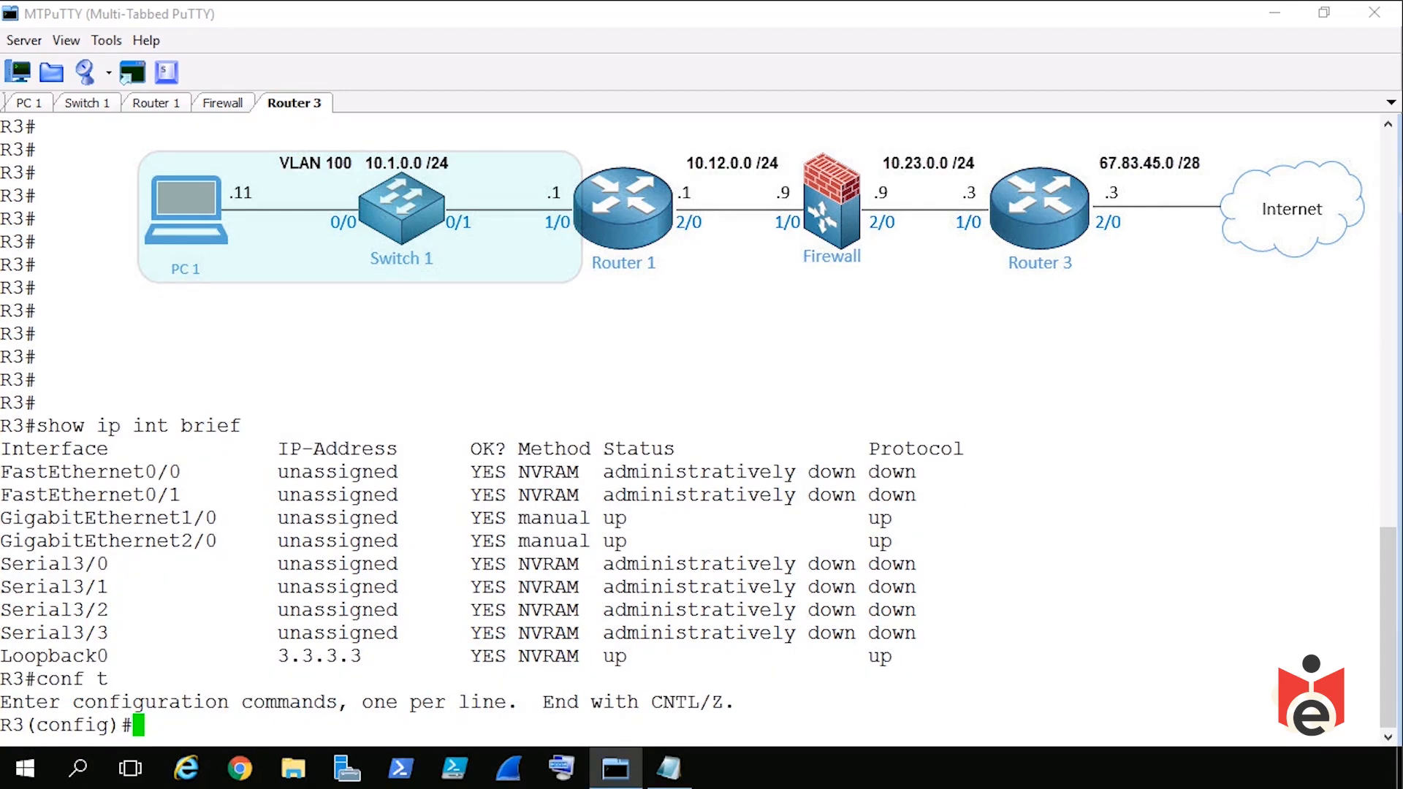
pyautogui.write('int gig 1/0')
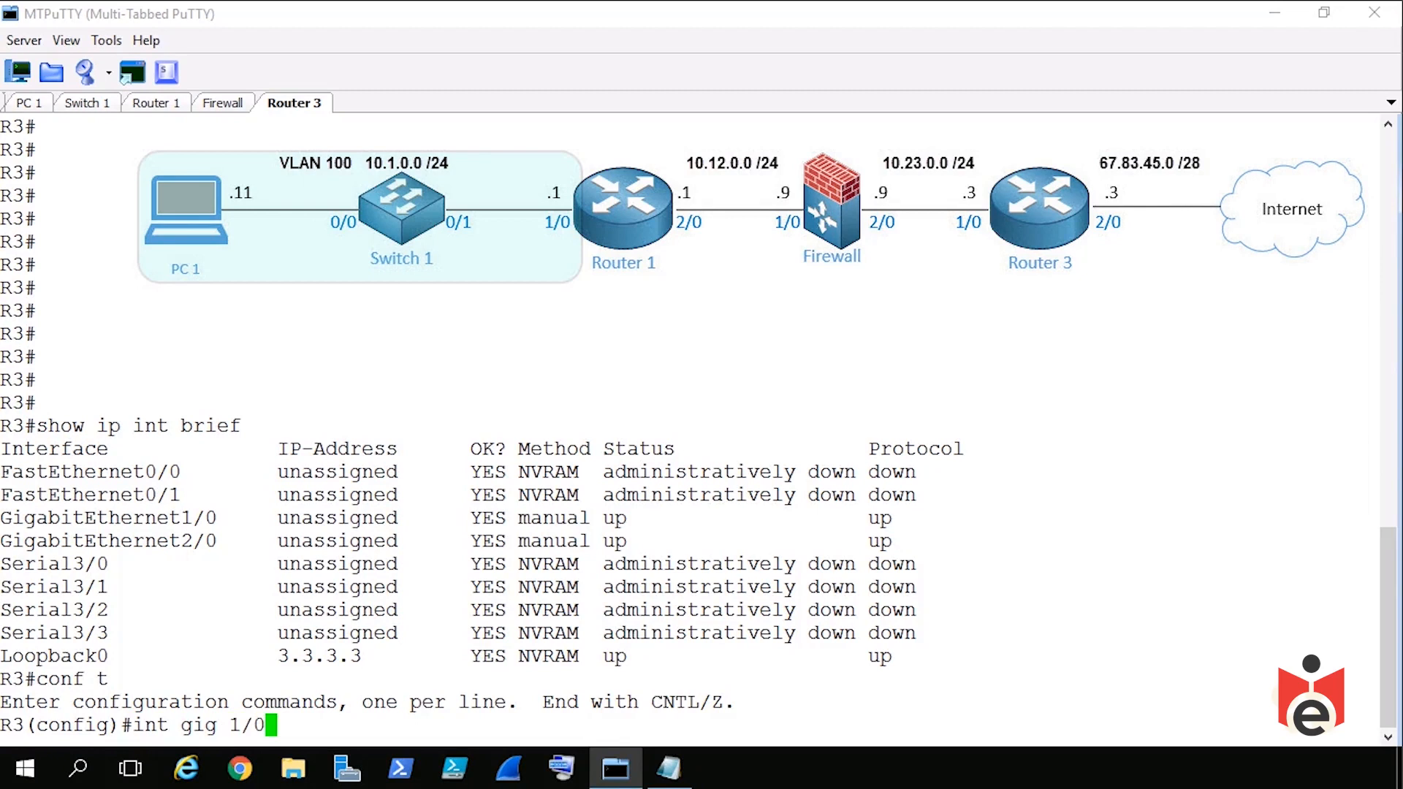
pyautogui.press('Return')
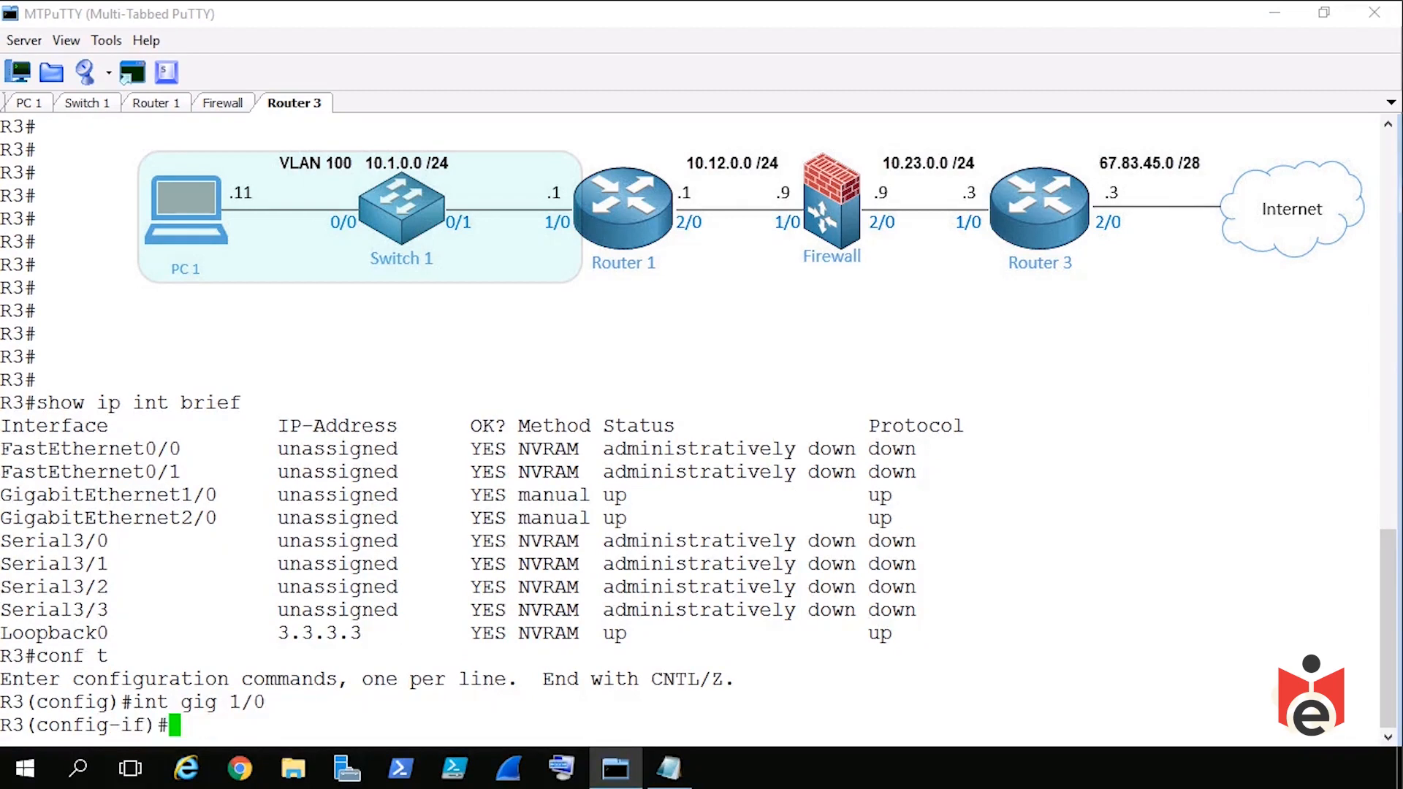
pyautogui.write('ip addr')
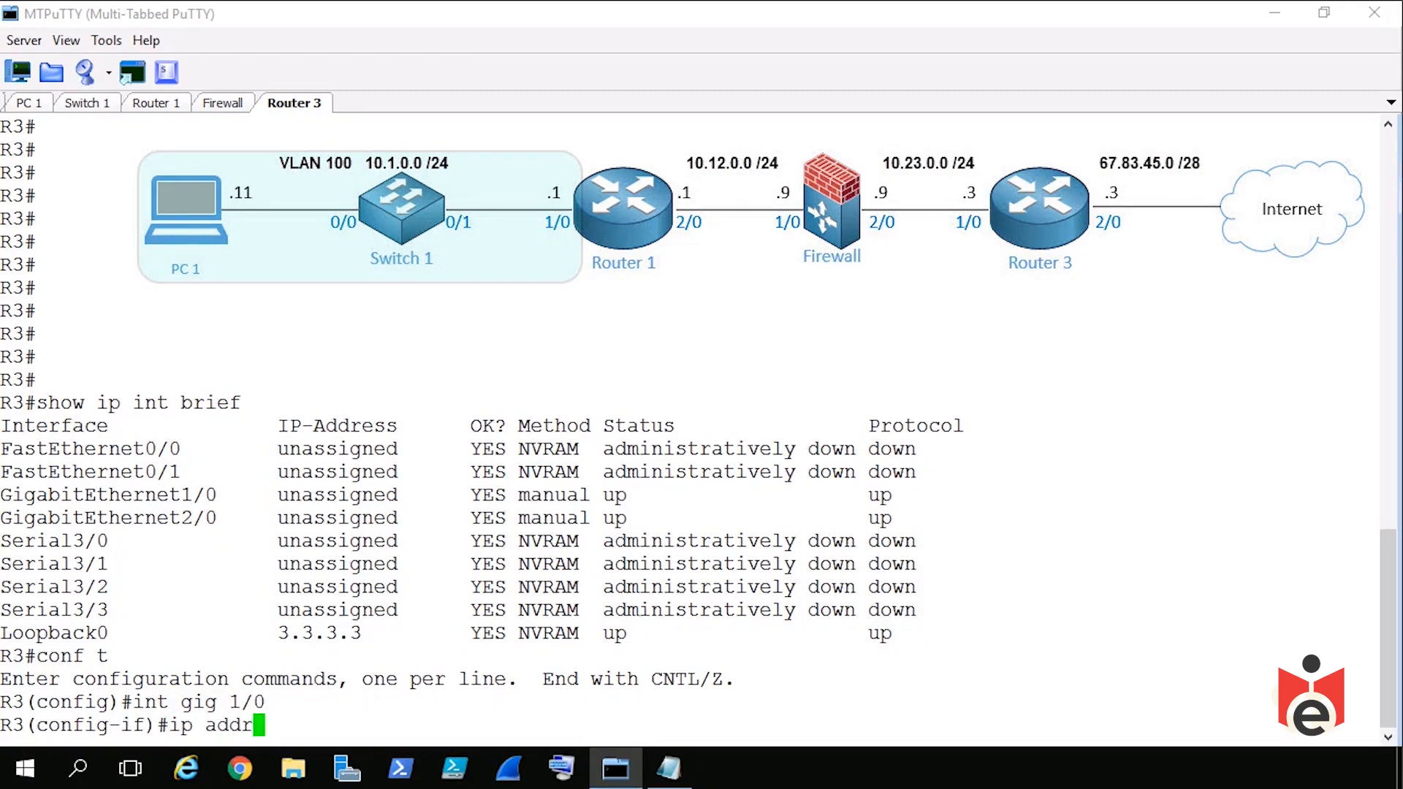
pyautogui.write('ess 10.23.0.3 255.255.255')
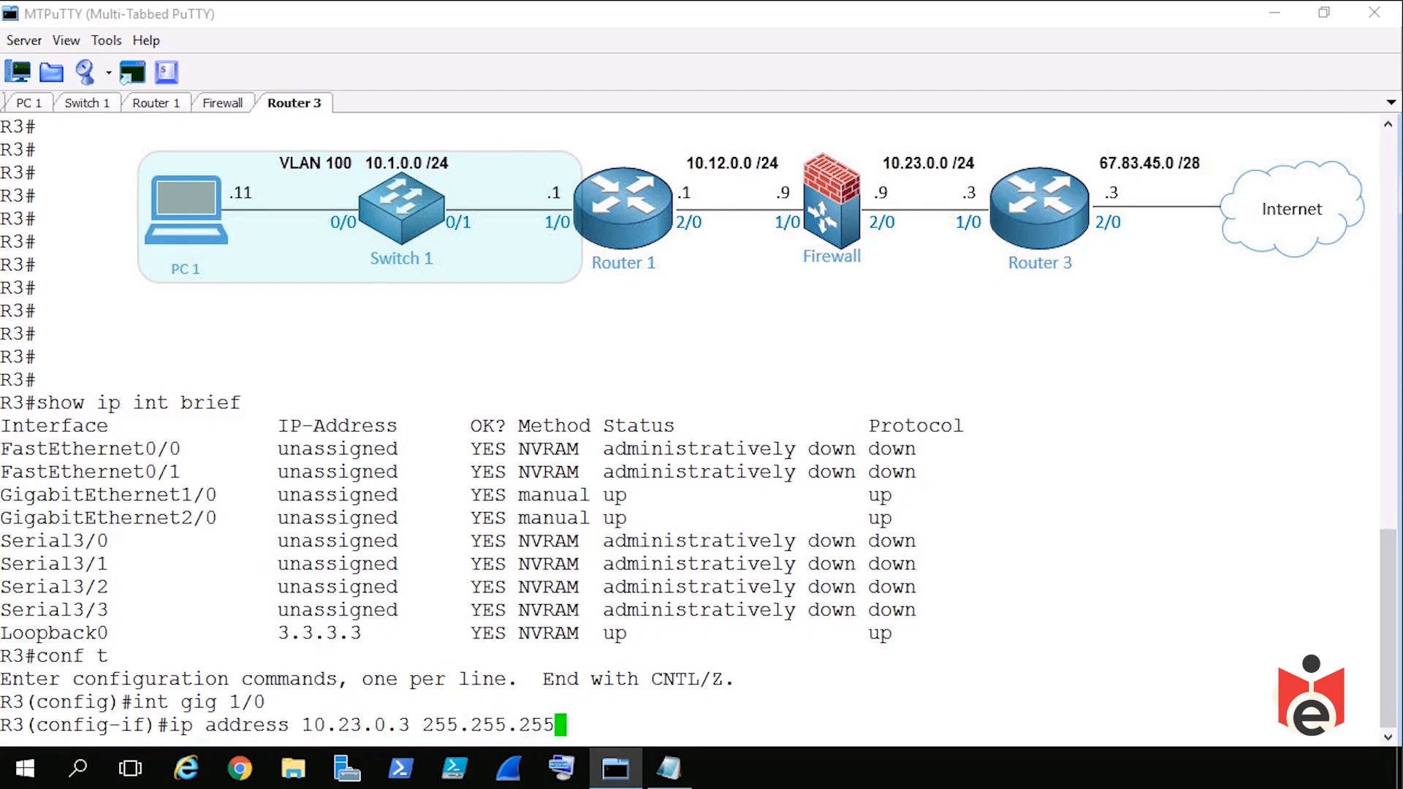
pyautogui.write('.0')
pyautogui.press('Return')
# Assign Router 3's GigabitEthernet2/0 the address 67.83.45.3 with mask 255.255.255.240 and exit configuration mode.
pyautogui.write('int gig 2/0')
pyautogui.press('Return')
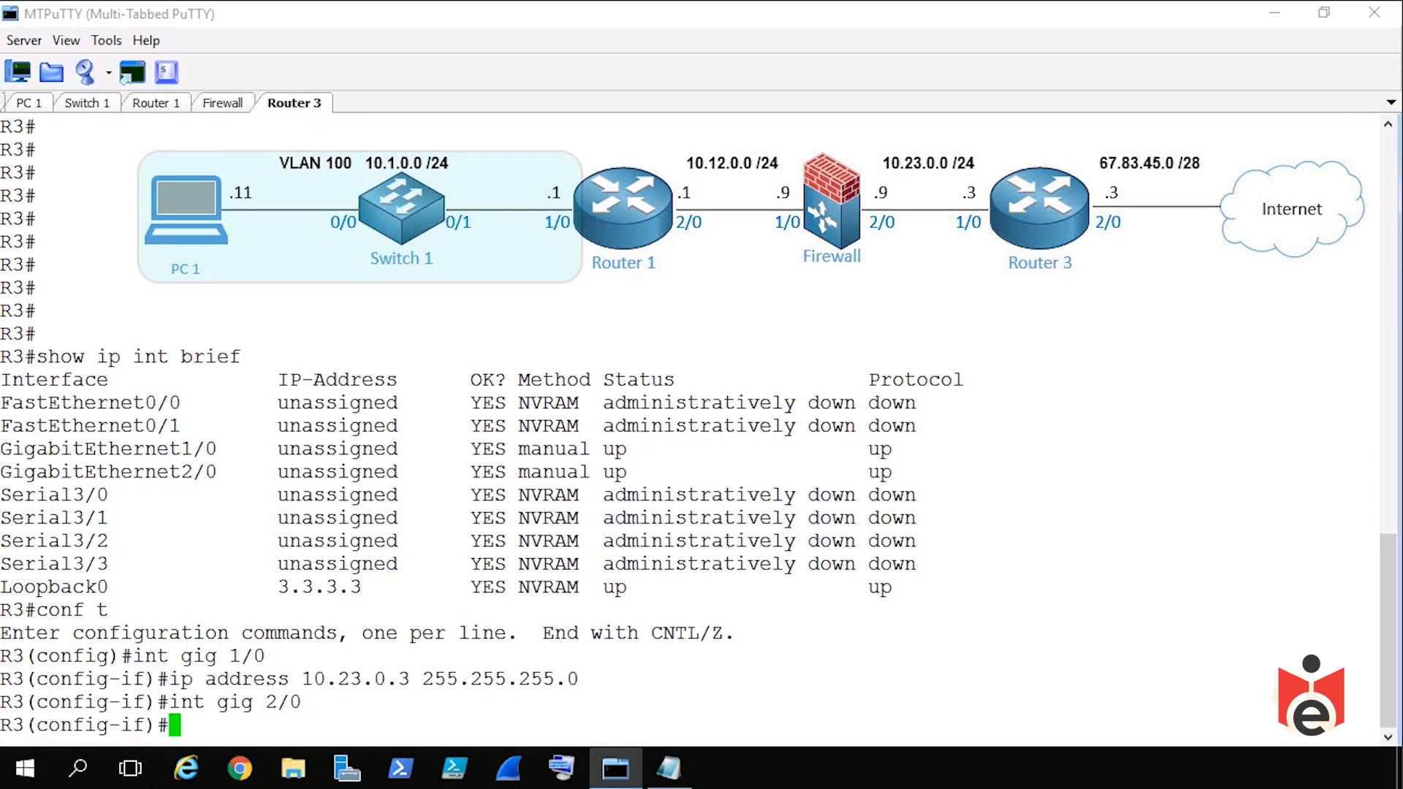
pyautogui.write('ip address 67.')
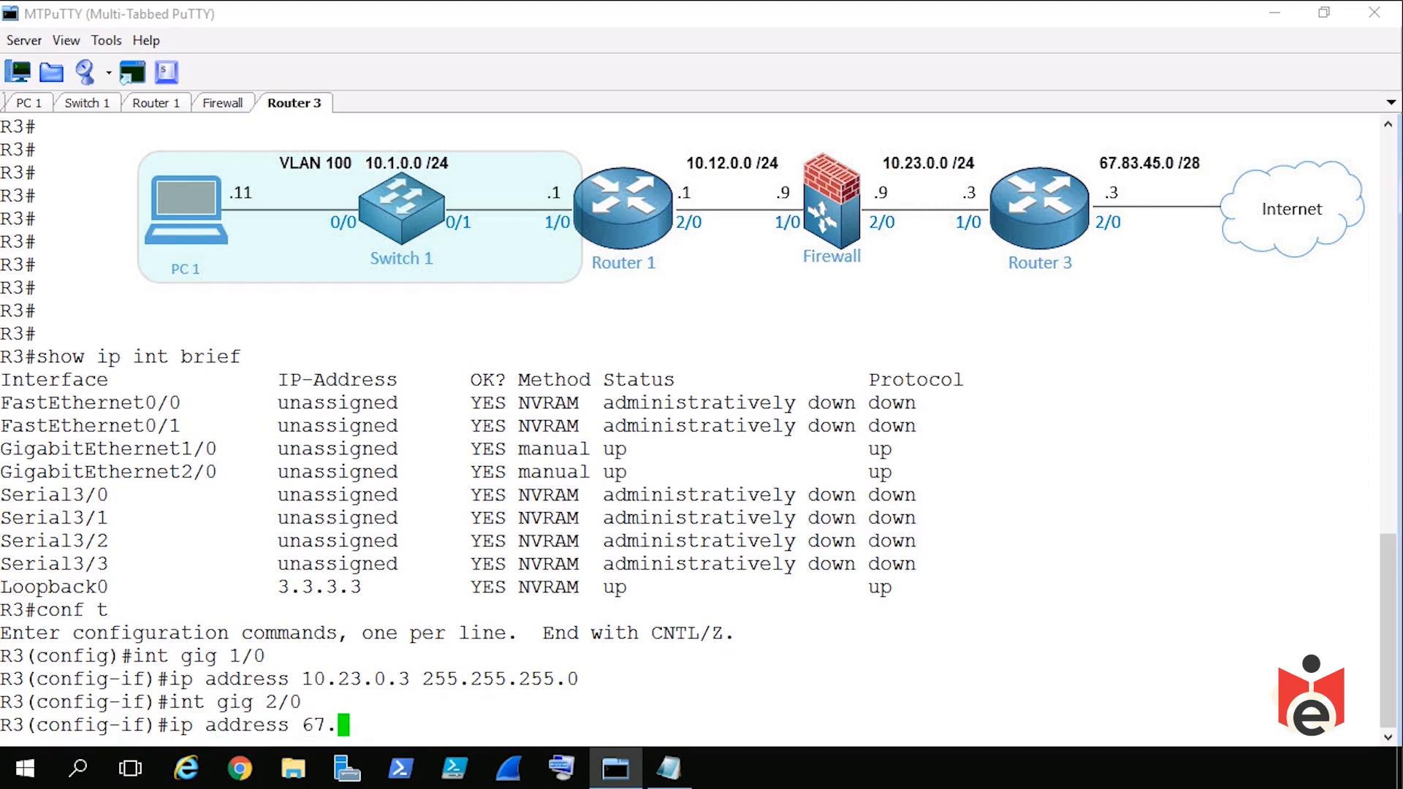
pyautogui.write('83.45.3')
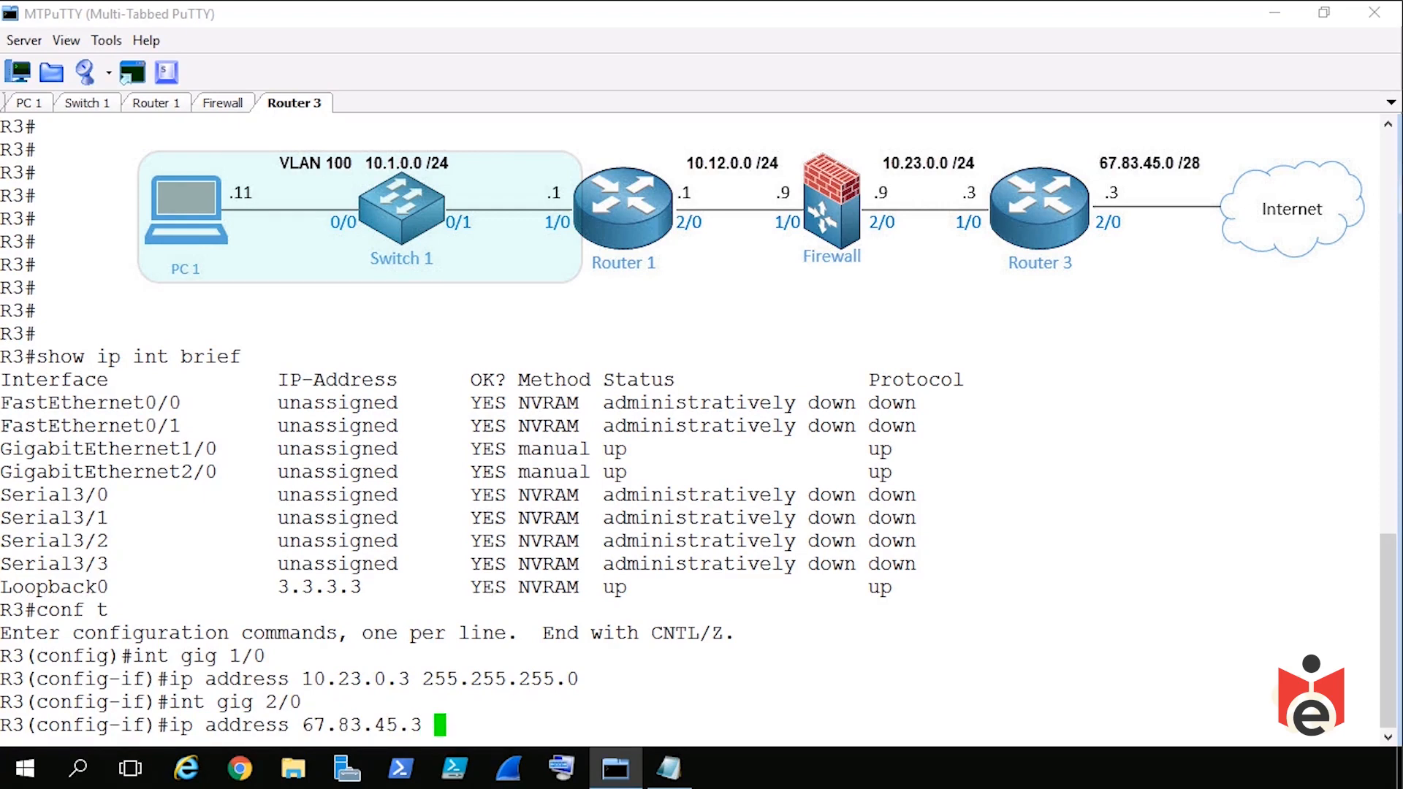
pyautogui.write(' 255.255.255.')
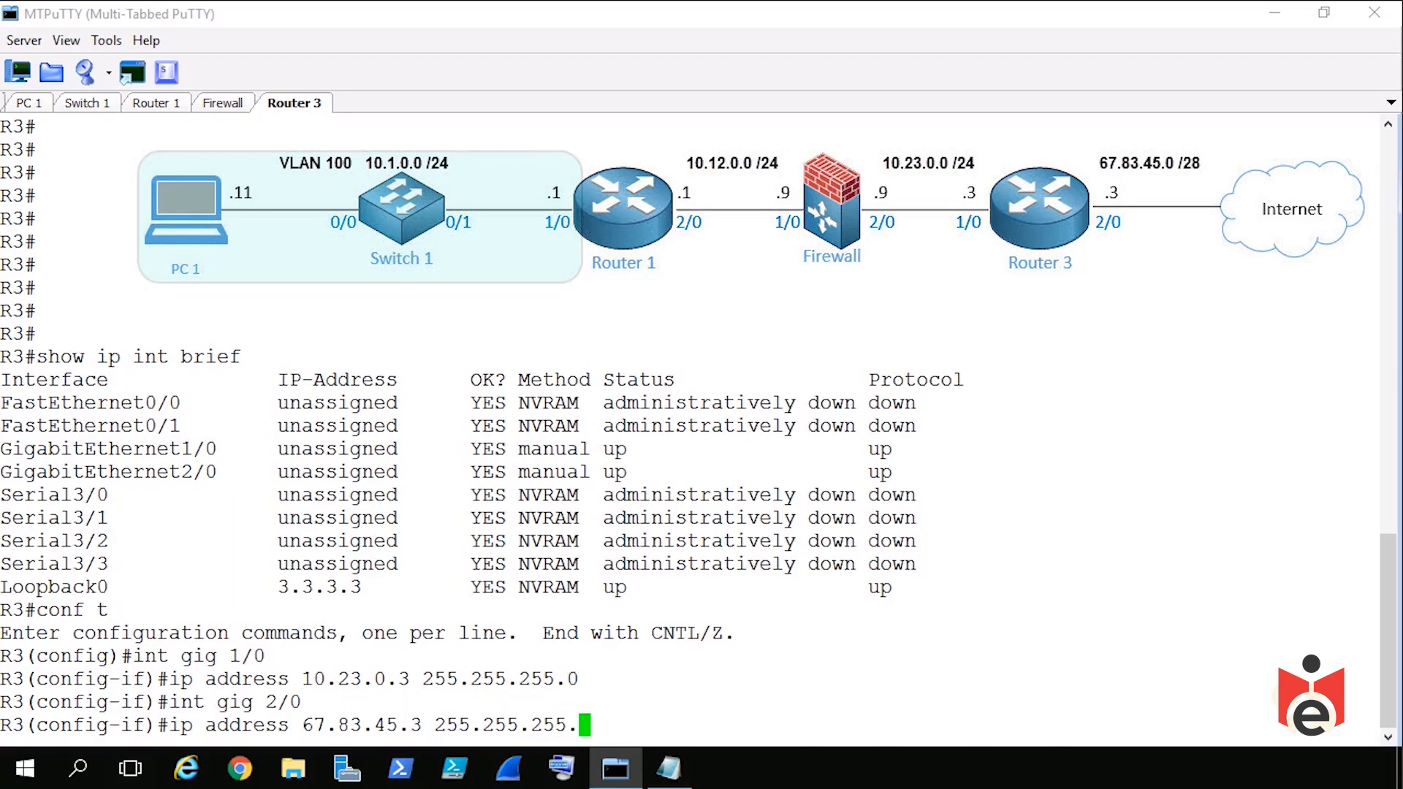
pyautogui.write('240')
pyautogui.press('Return')
pyautogui.write('end')
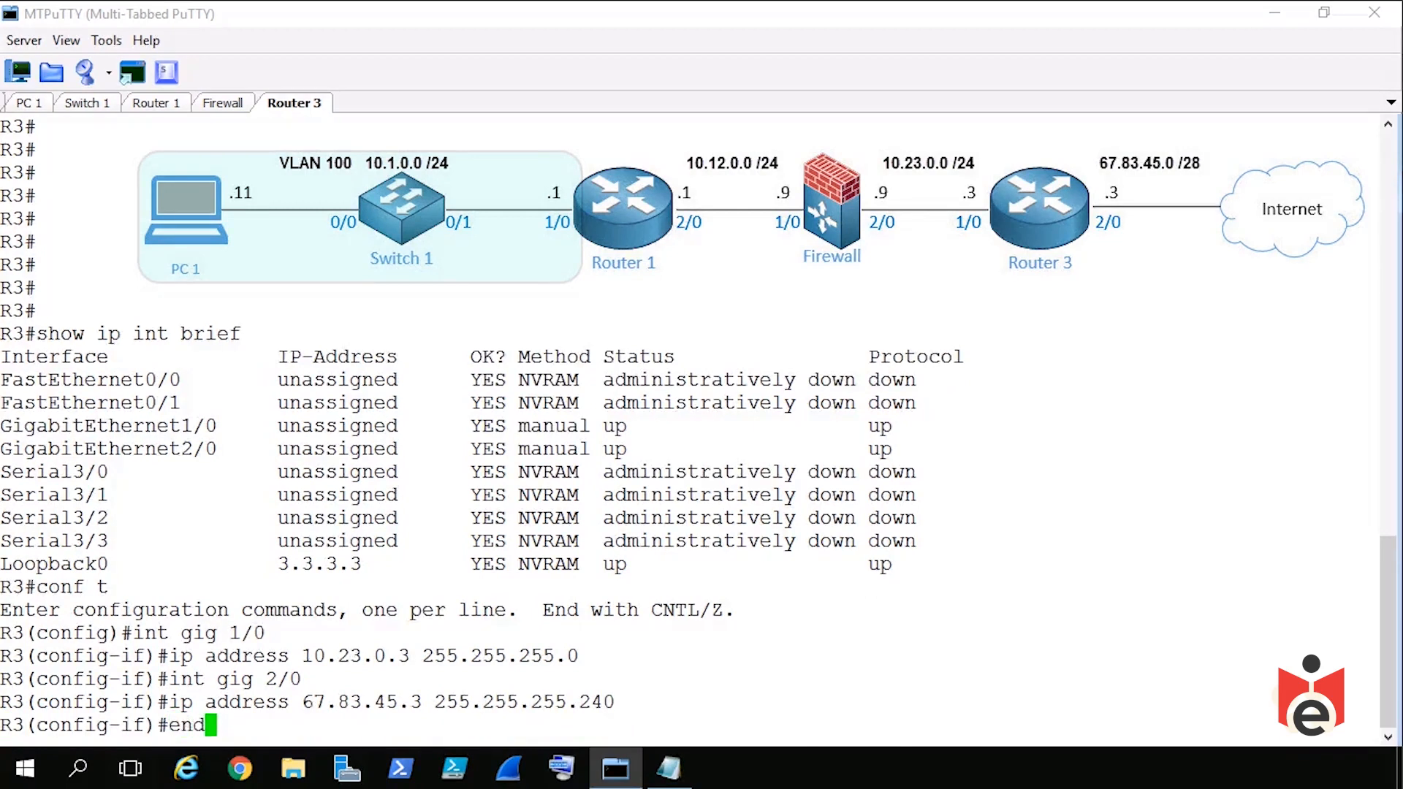
pyautogui.press('Return')
pyautogui.press('Return')
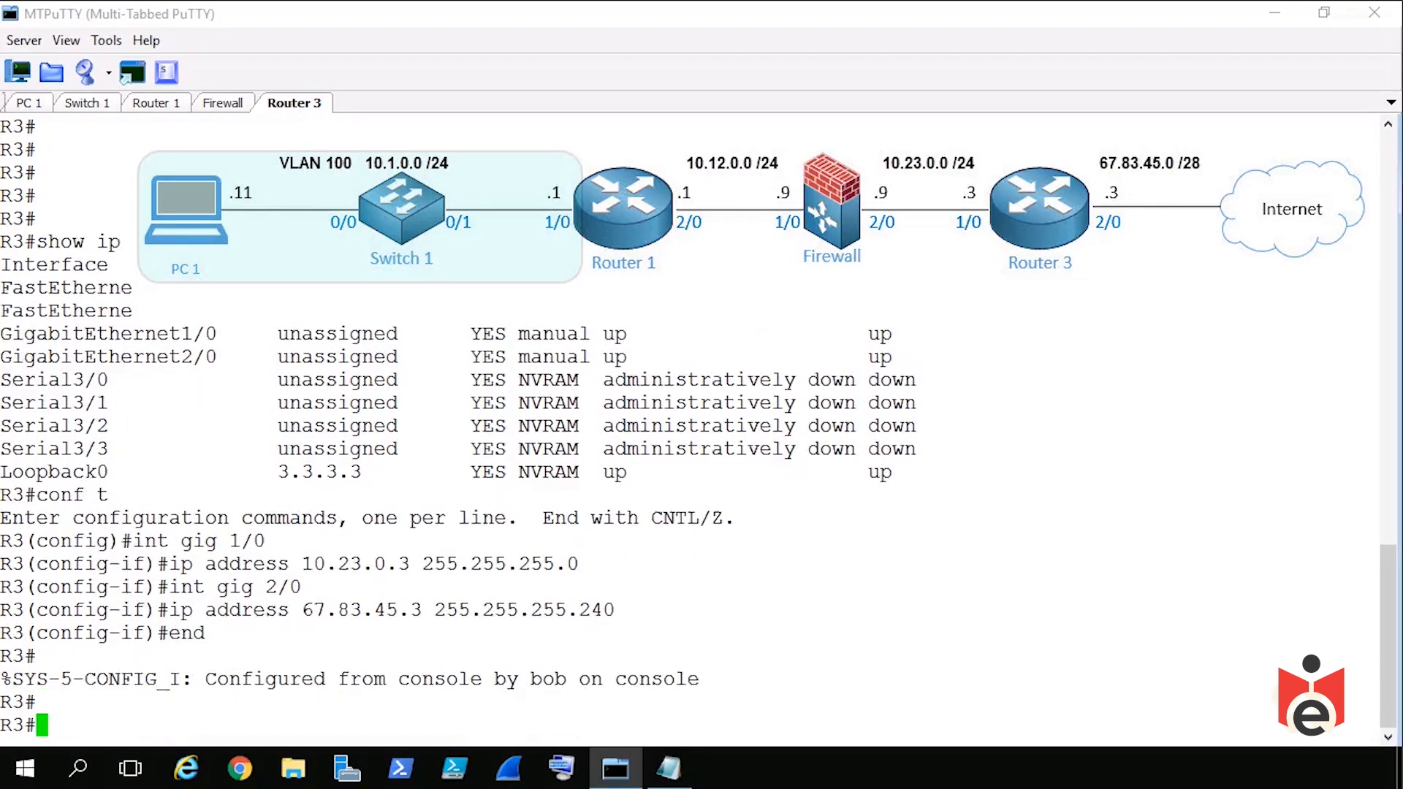
# Display Router 3's brief IP interface summary and check the GigabitEthernet1/0 and GigabitEthernet2/0 entries.
pyautogui.write('show ip in')
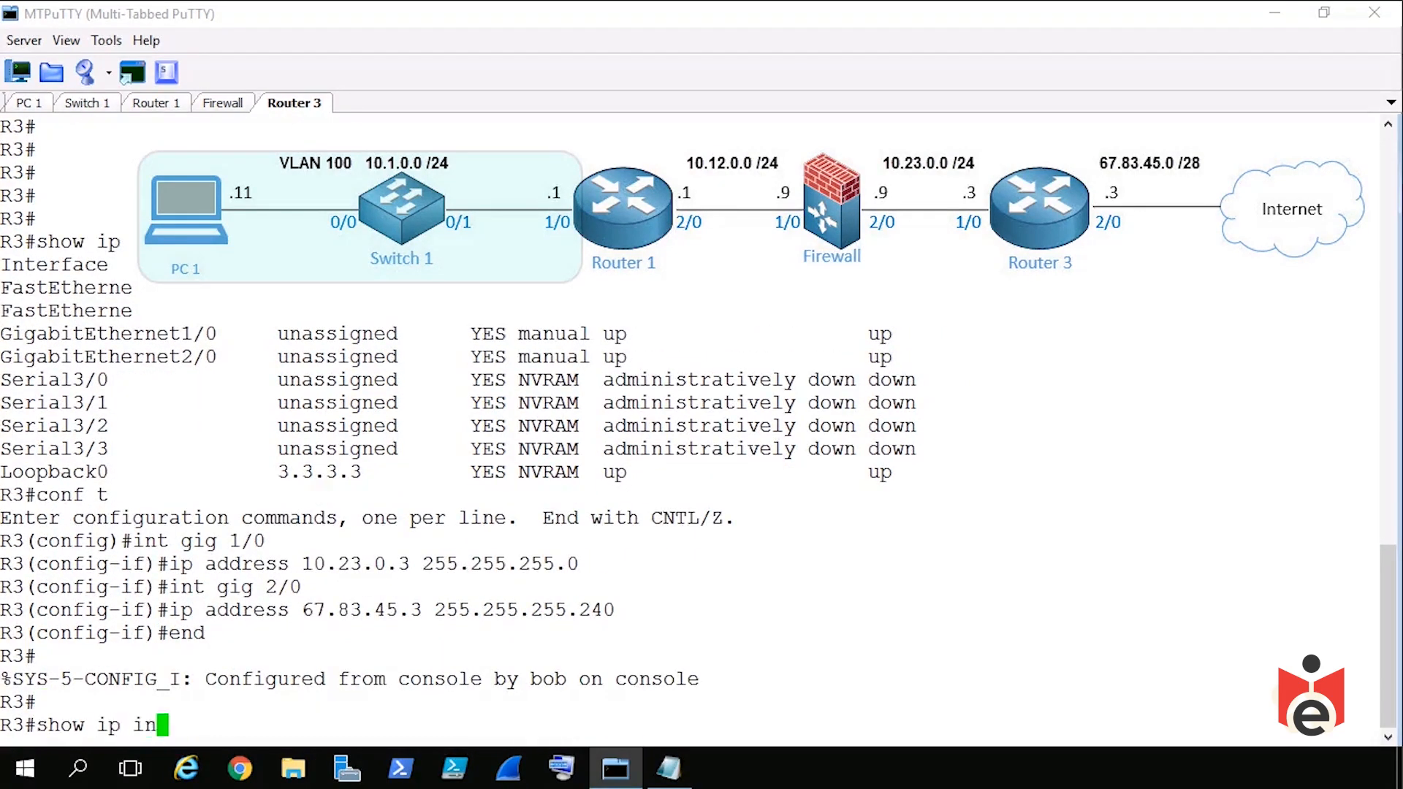
pyautogui.write('t brief')
pyautogui.press('Return')
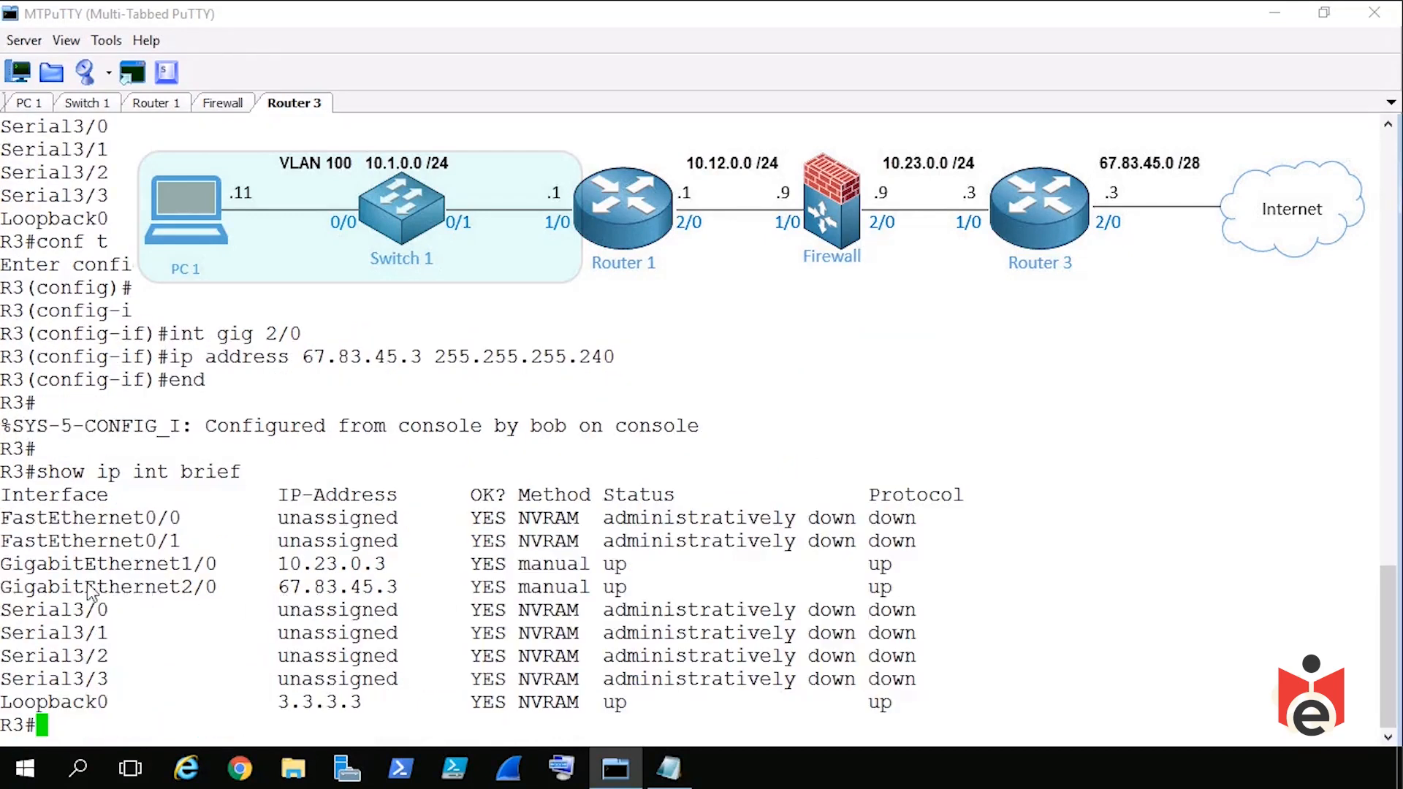
pyautogui.moveTo(3, 567); pyautogui.dragTo(972, 595)
# Display the IP details of Router 3's GigabitEthernet2/0 and check its Internet address and prefix length.
pyautogui.write('show ip int ')
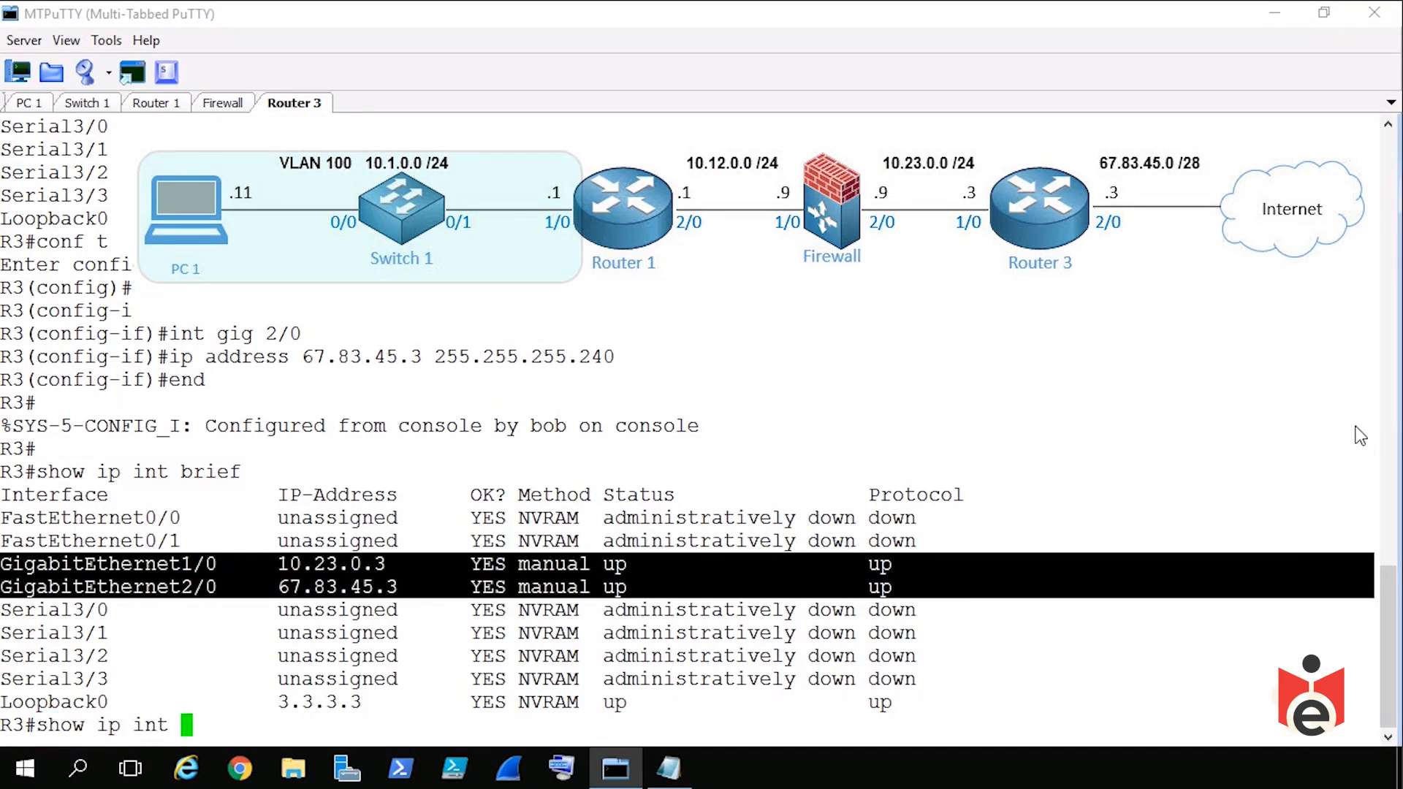
pyautogui.write('gig 2/0')
pyautogui.press('Return')
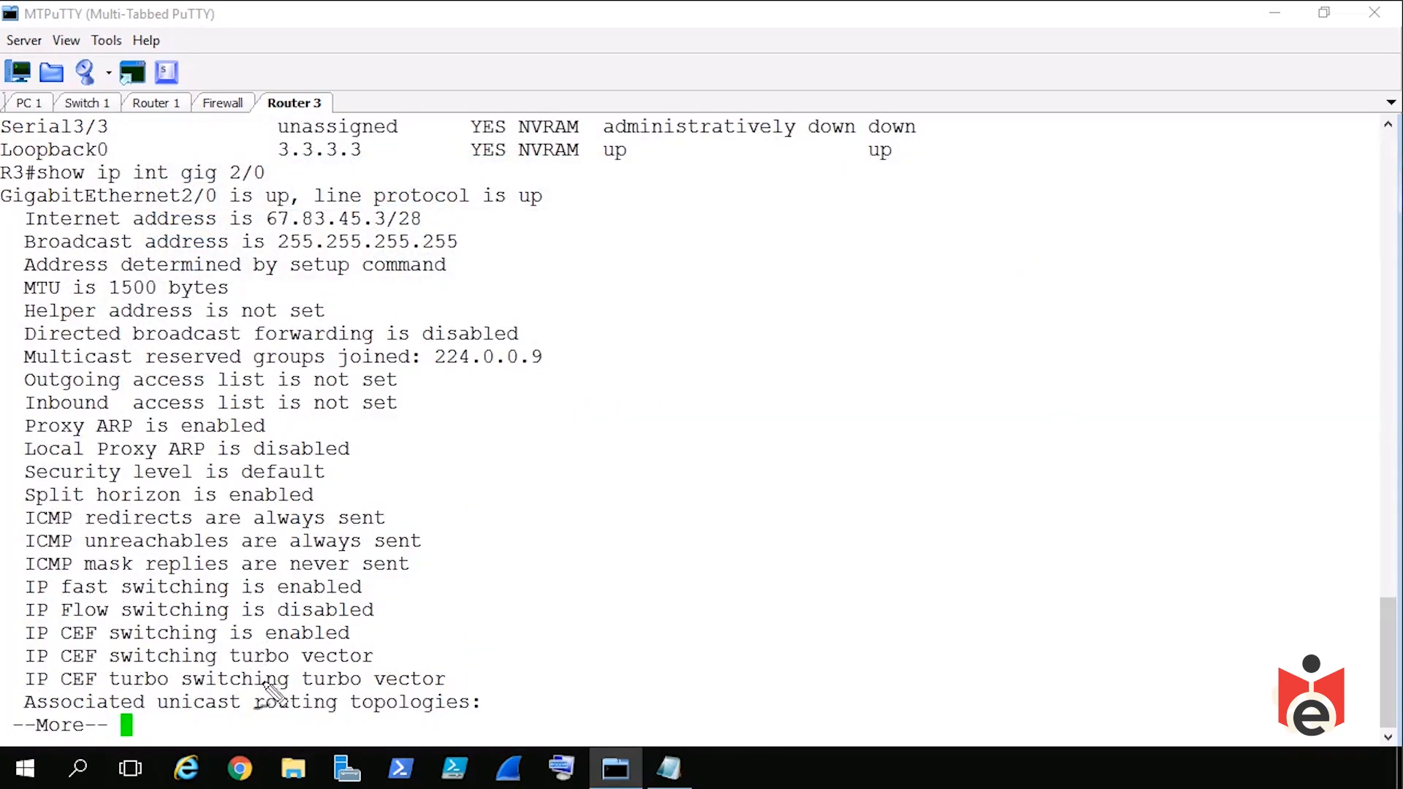
pyautogui.moveTo(52, 733)
pyautogui.mouseDown()
pyautogui.moveTo(29, 742)
pyautogui.moveTo(62, 745)
pyautogui.mouseUp()
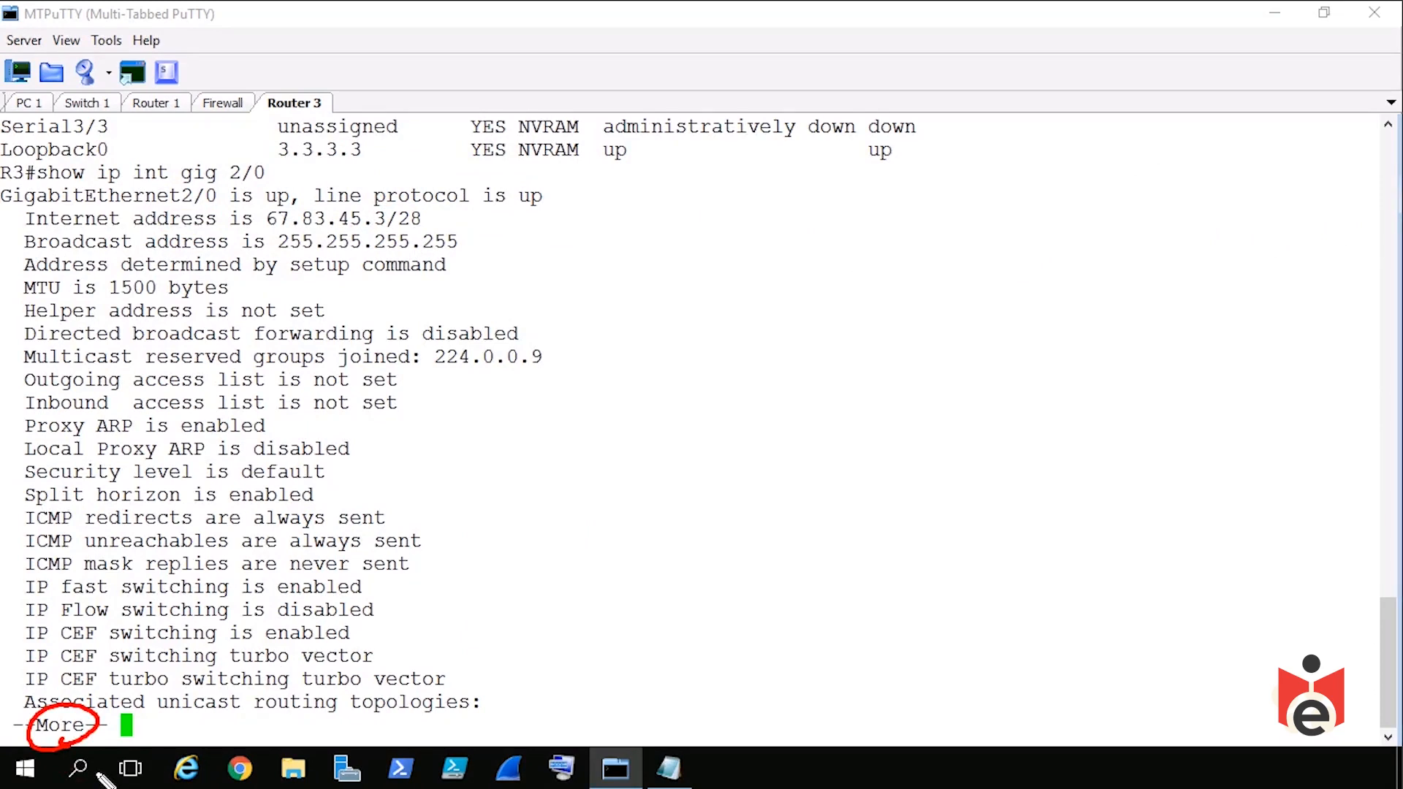
pyautogui.press('Return')
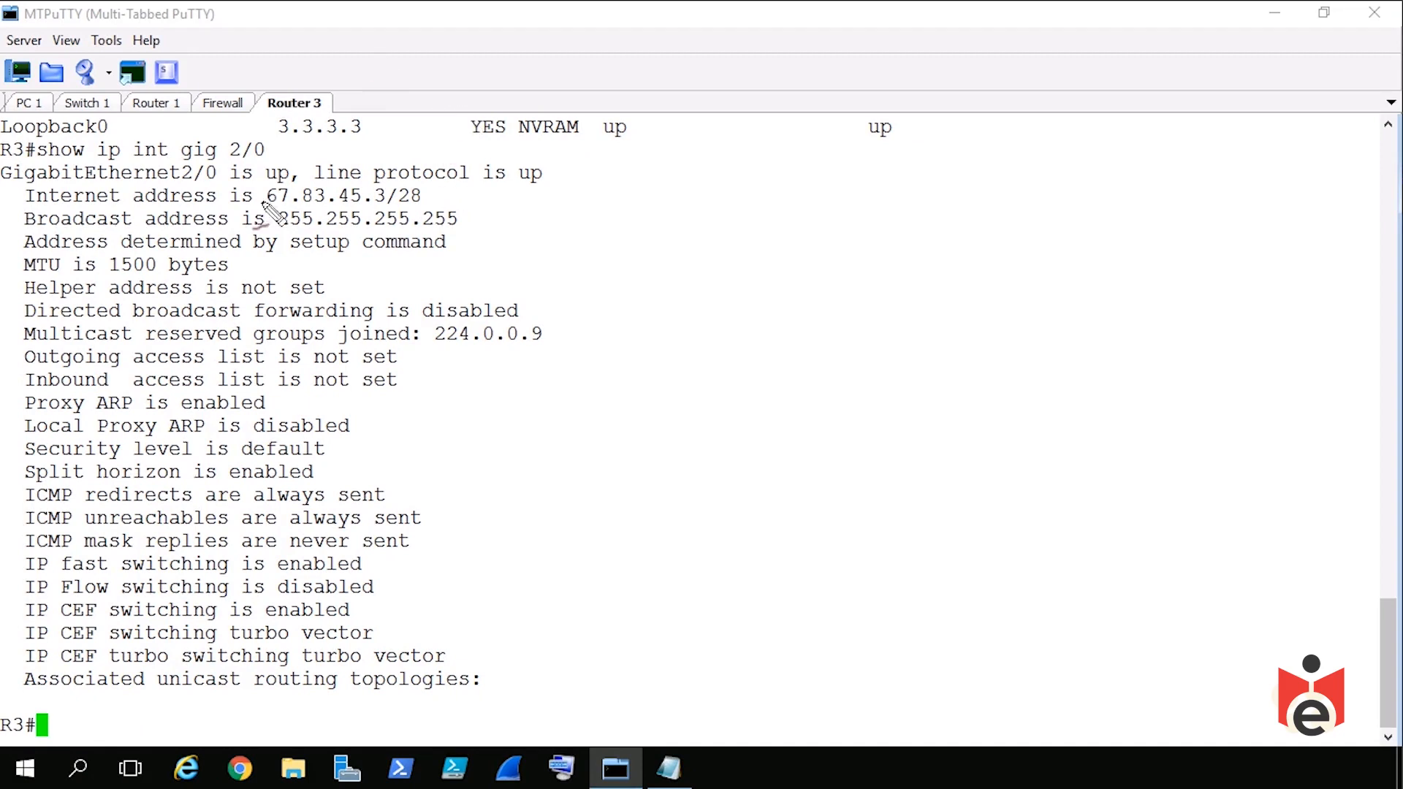
pyautogui.moveTo(285, 184)
pyautogui.mouseDown()
pyautogui.moveTo(258, 189)
pyautogui.moveTo(289, 212)
pyautogui.moveTo(439, 209)
pyautogui.moveTo(445, 186)
pyautogui.moveTo(259, 185)
pyautogui.mouseUp()
pyautogui.press('Escape')
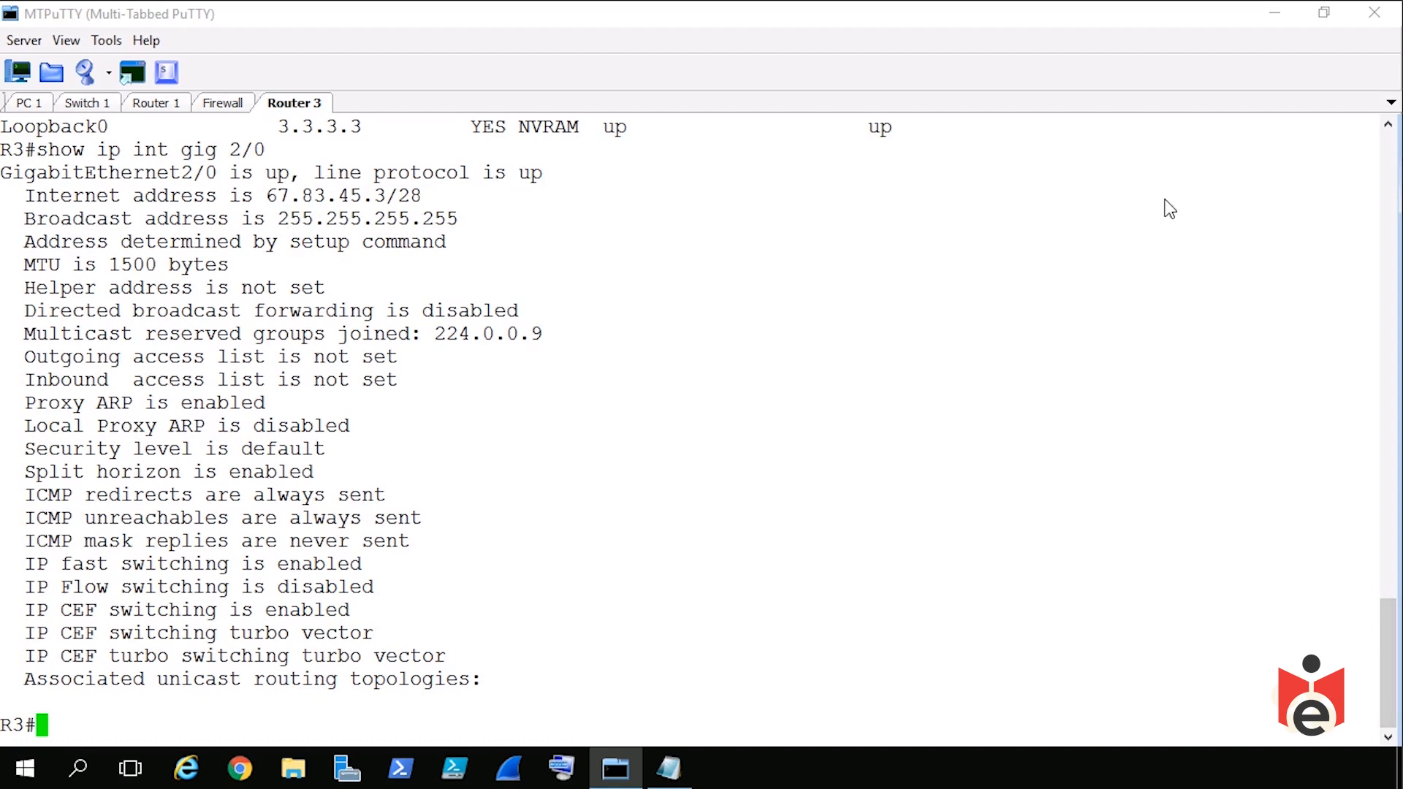
# Show the general interface details for Router 3's GigabitEthernet2/0 and examine its address, duplex and speed.
pyautogui.write('show int')
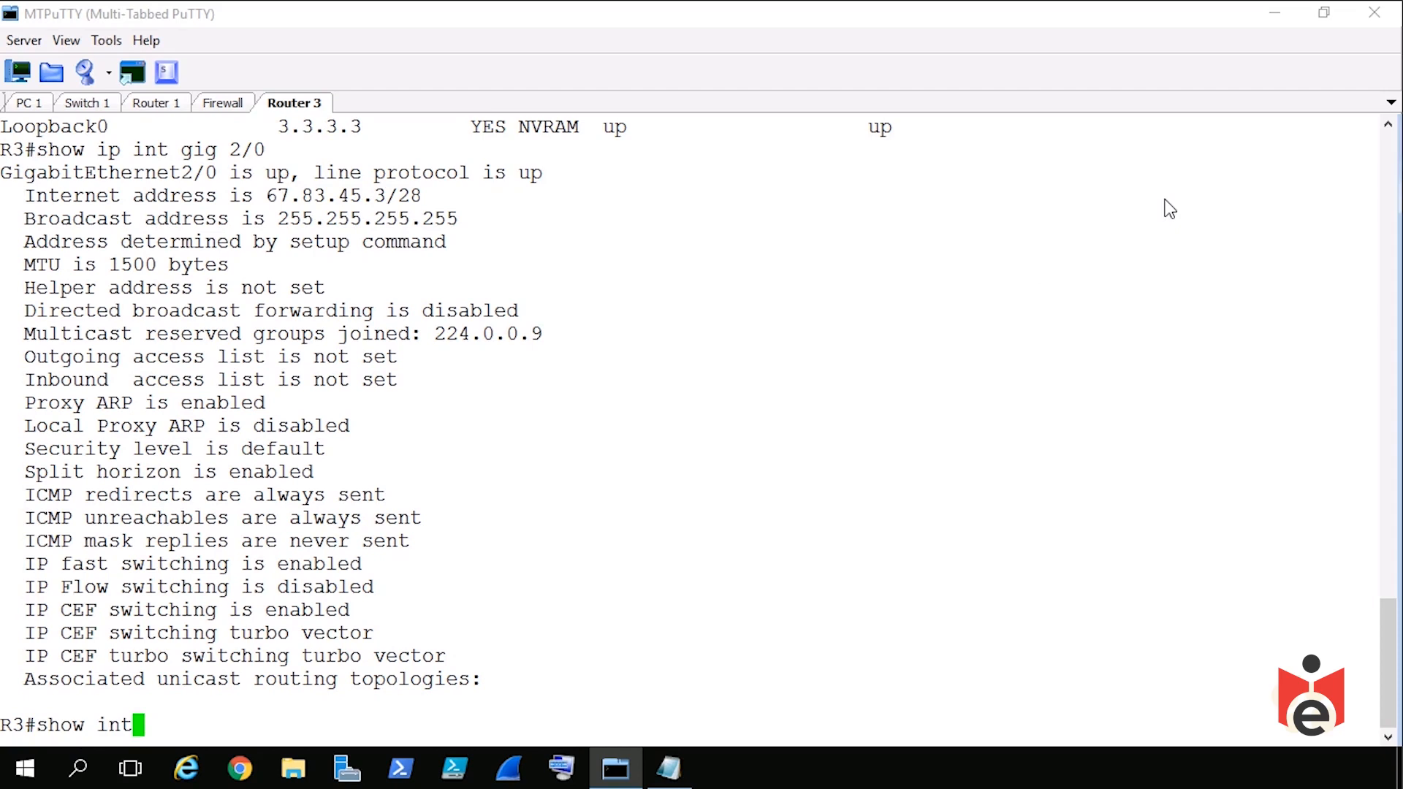
pyautogui.write(' gig 2/0')
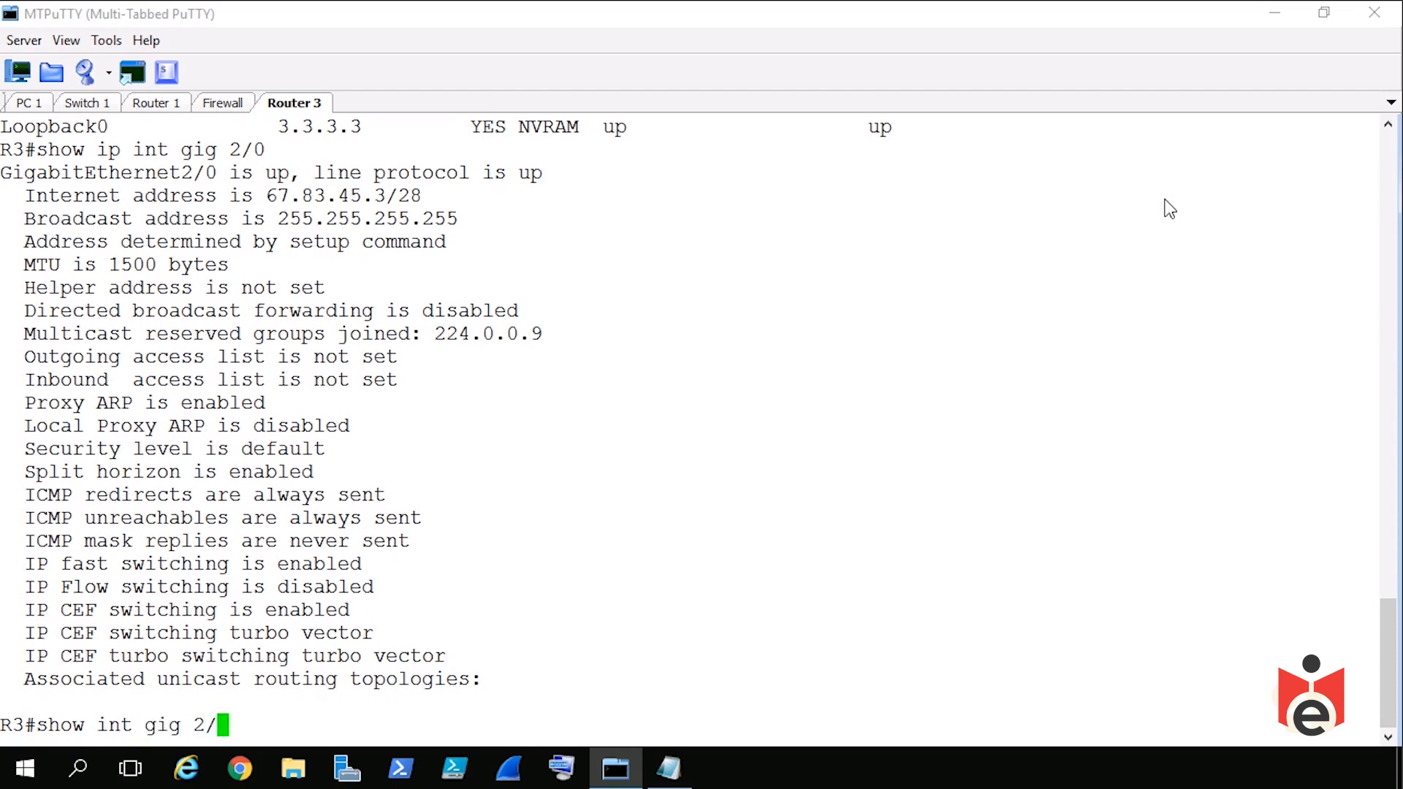
pyautogui.press('Return')
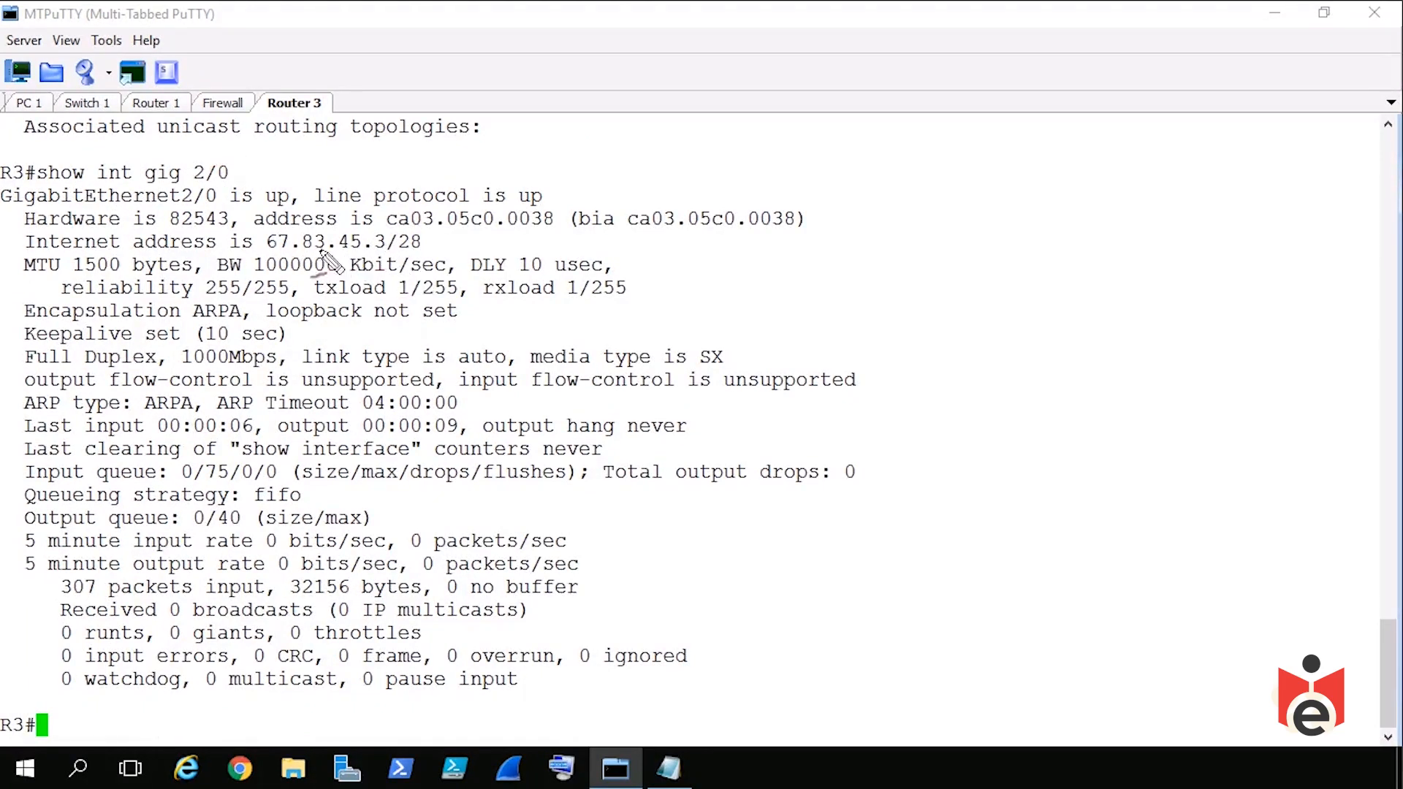
pyautogui.moveTo(292, 226)
pyautogui.mouseDown()
pyautogui.moveTo(259, 271)
pyautogui.moveTo(447, 252)
pyautogui.moveTo(285, 233)
pyautogui.moveTo(287, 252)
pyautogui.mouseUp()
pyautogui.moveTo(27, 372); pyautogui.dragTo(262, 371)
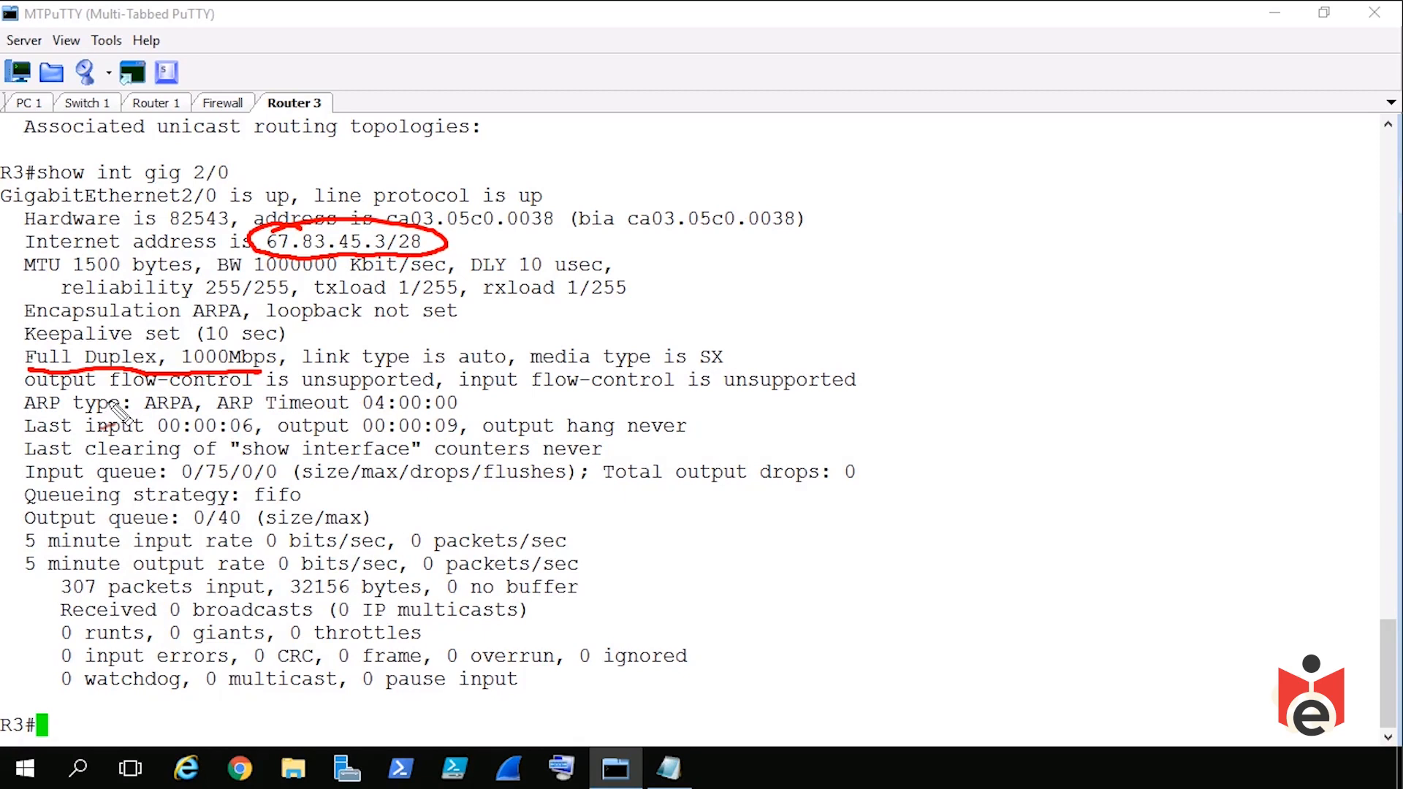
pyautogui.press('Escape')
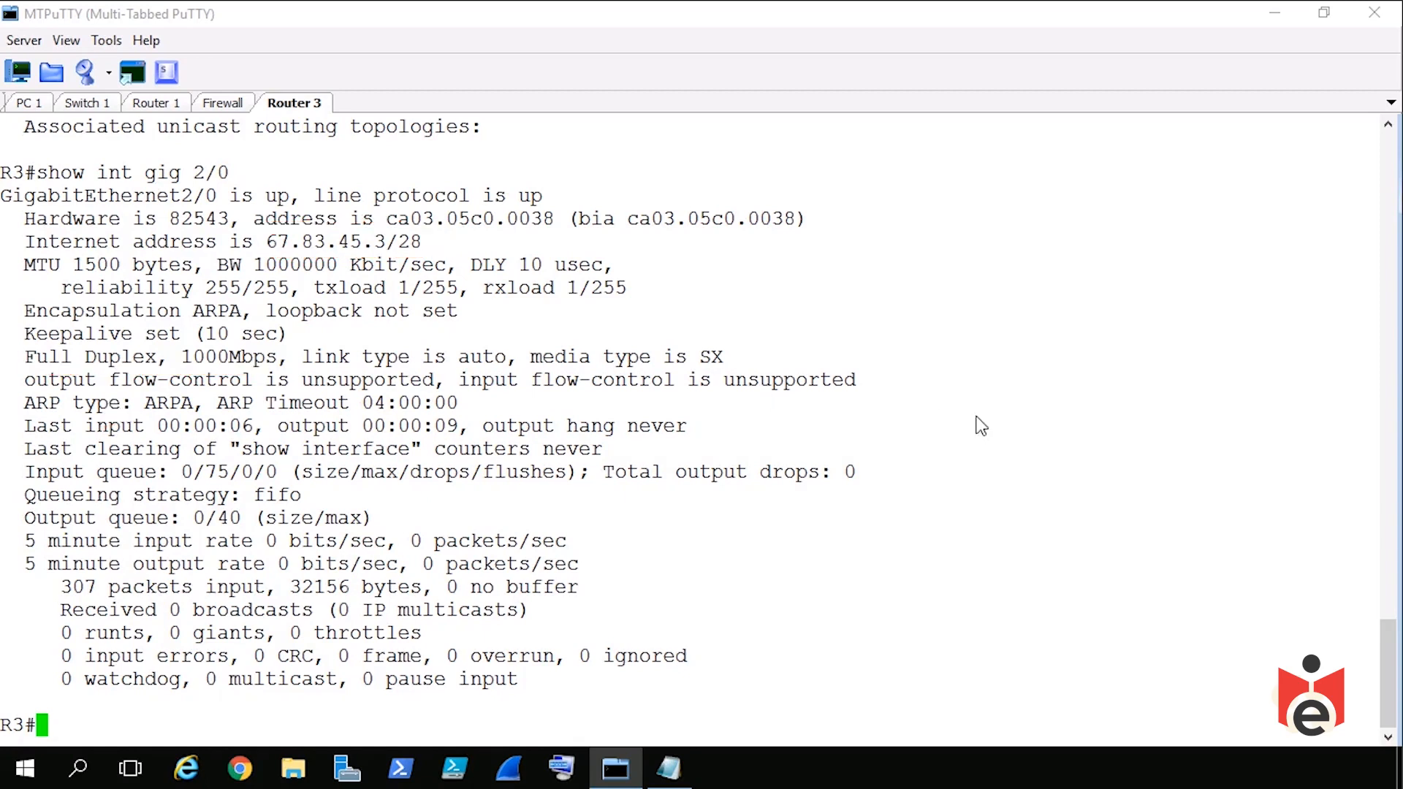
# Switch to the PC 1 session and test Internet connectivity with a trace and a ping to 4.4.4.4.
pyautogui.click(44, 105)
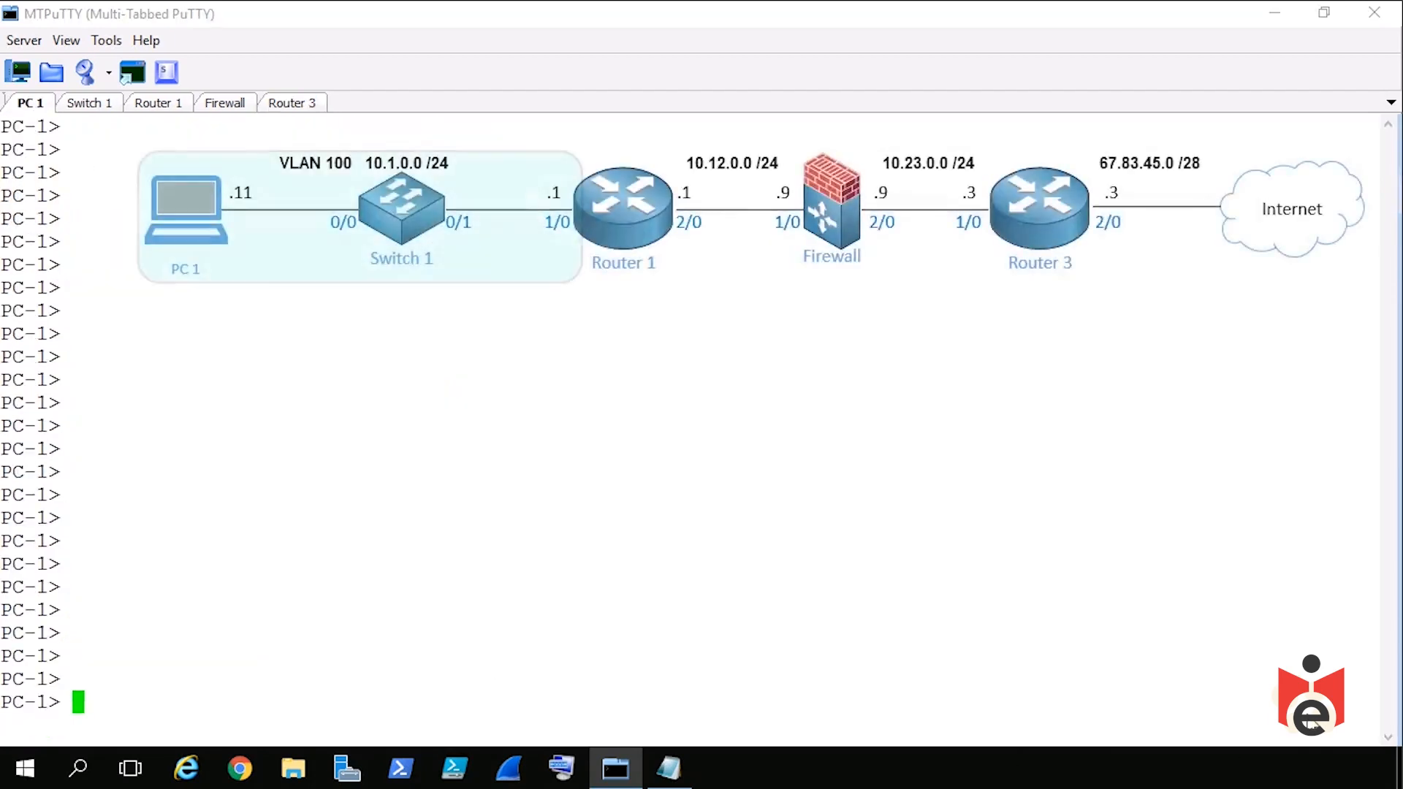
pyautogui.write('trace 4.4.4.4')
pyautogui.press('Return')
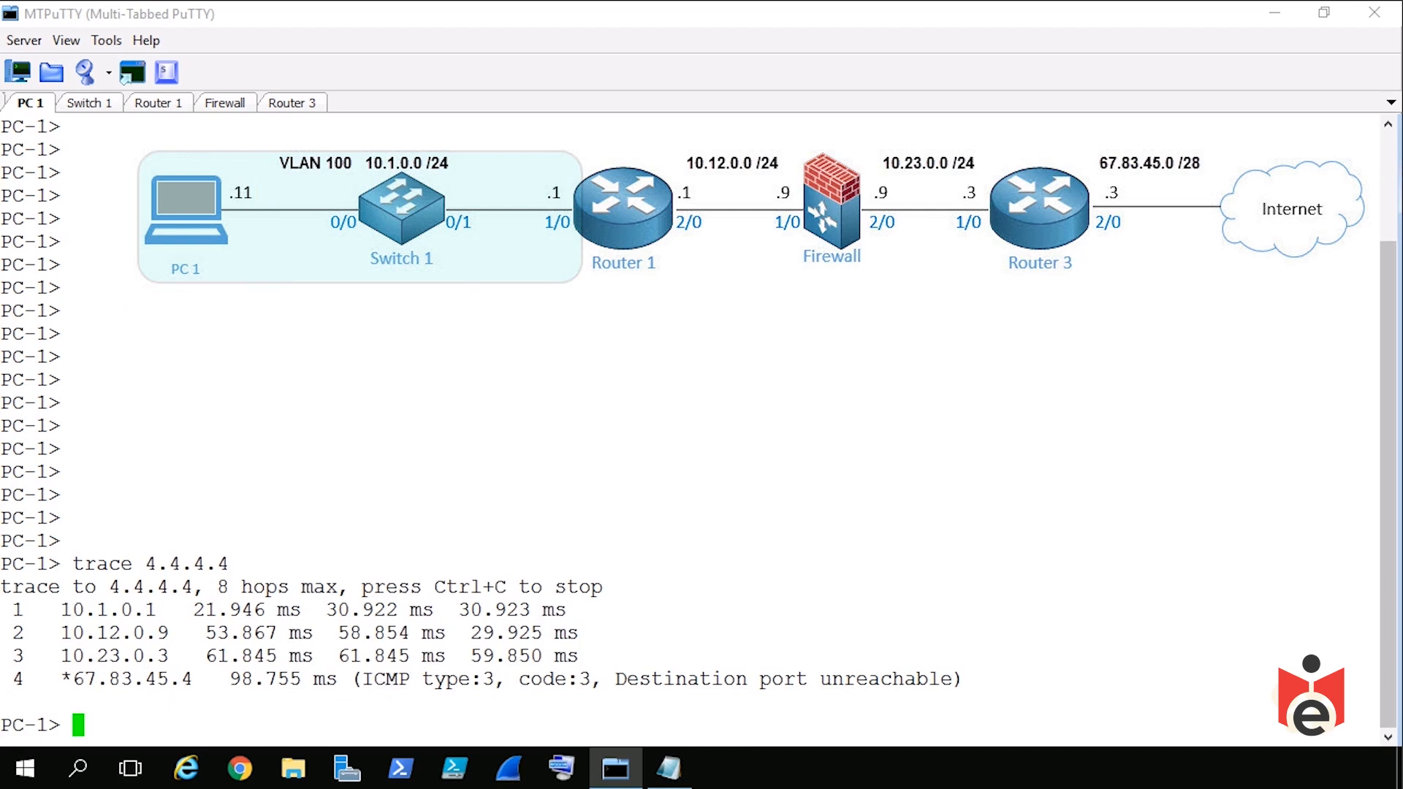
pyautogui.write('ping 4.4.4.4')
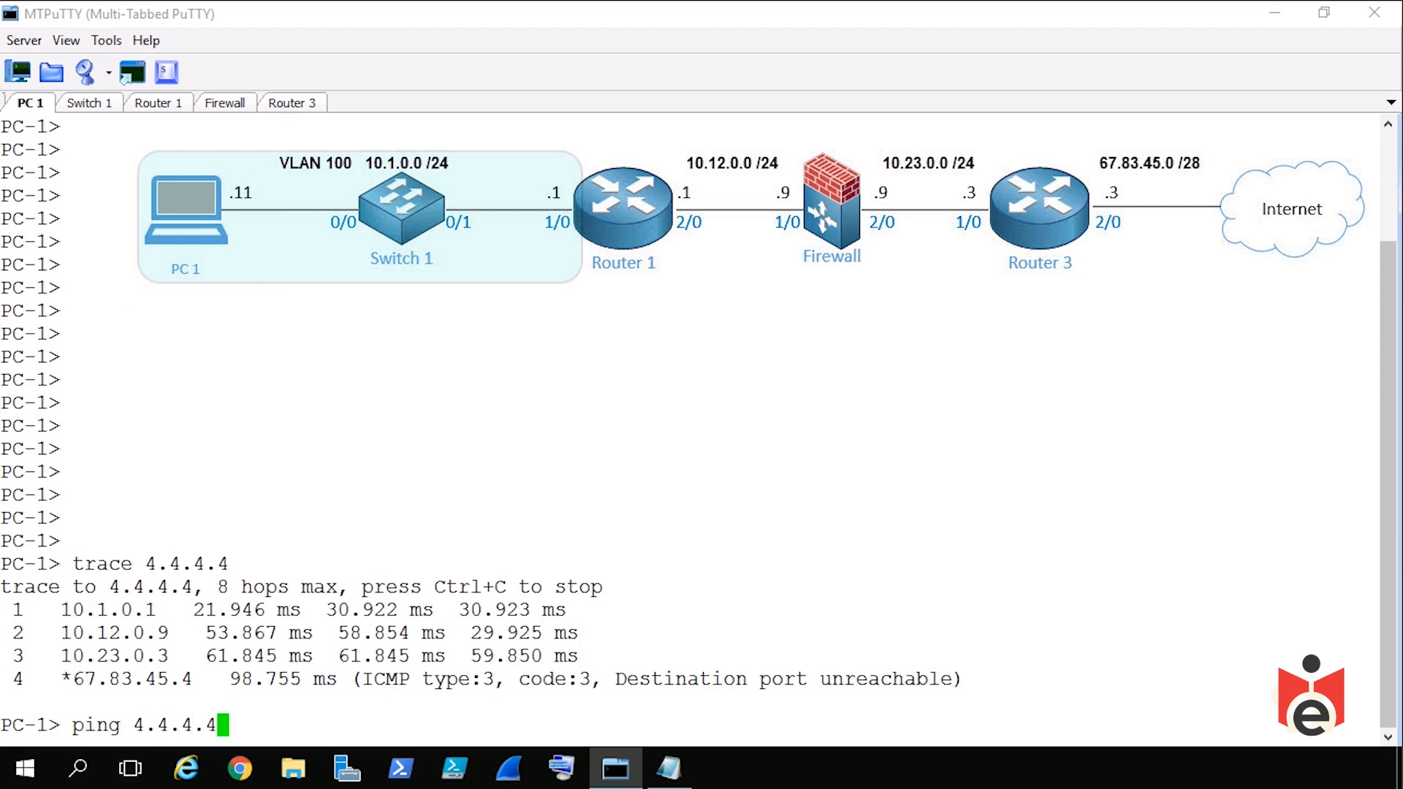
pyautogui.press('Return')
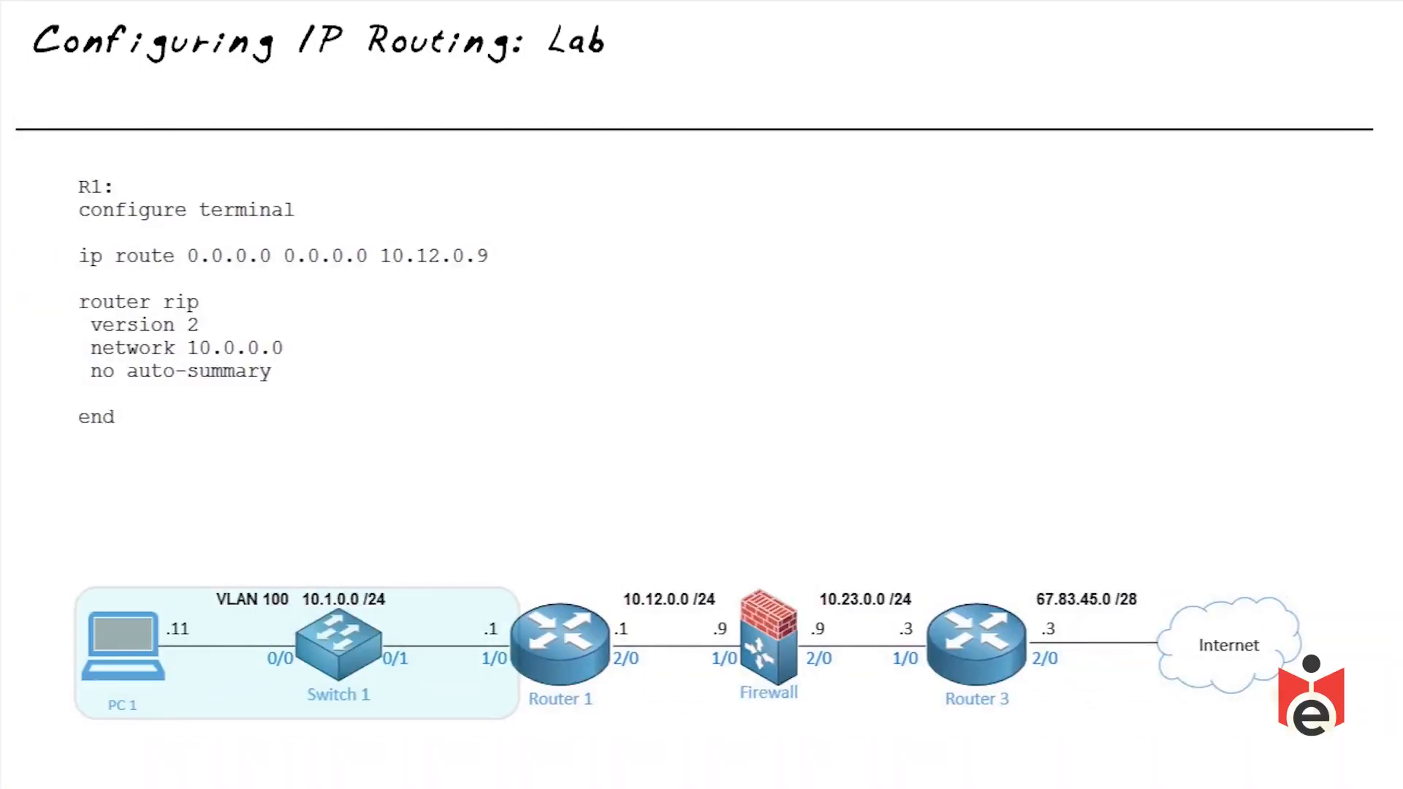
pyautogui.moveTo(1224, 736); pyautogui.dragTo(1241, 730)
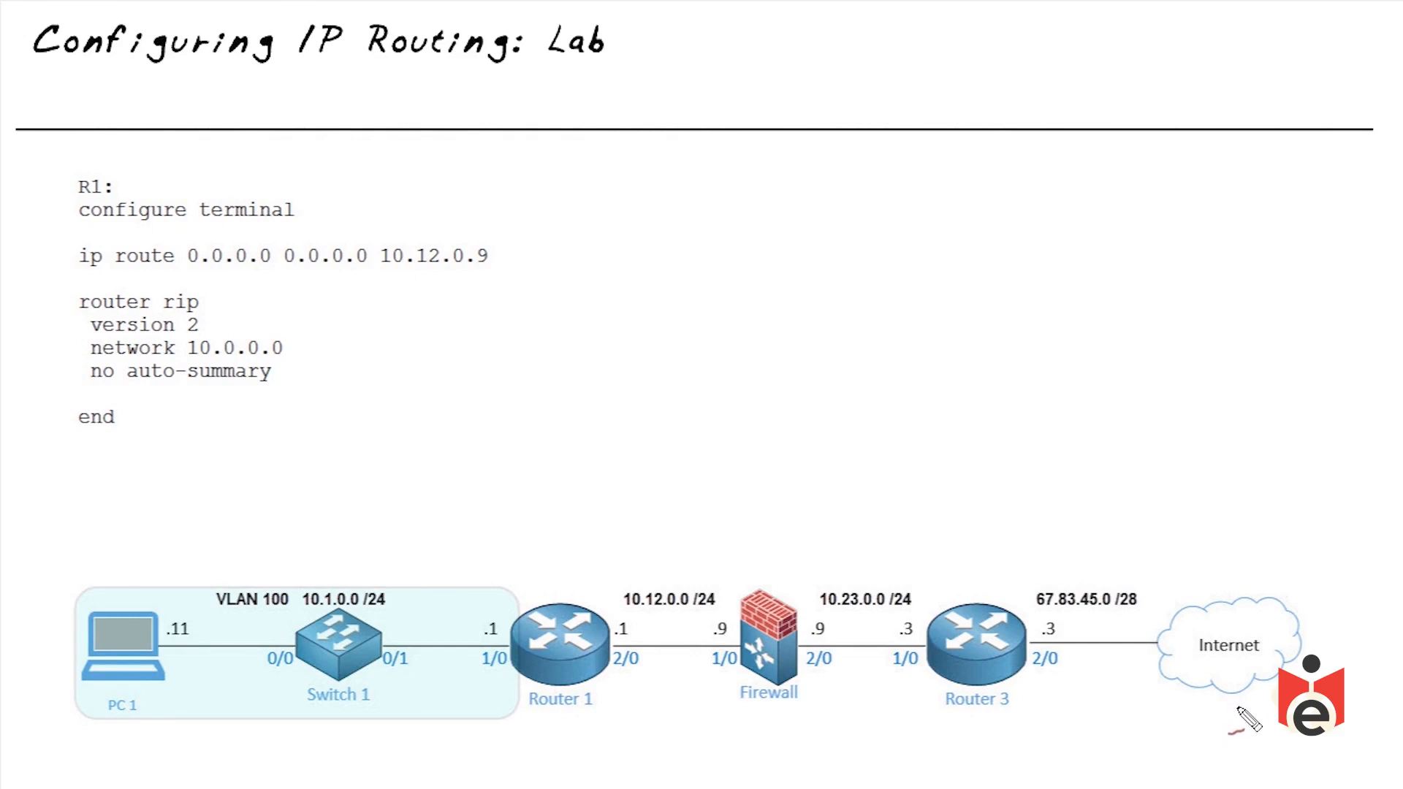